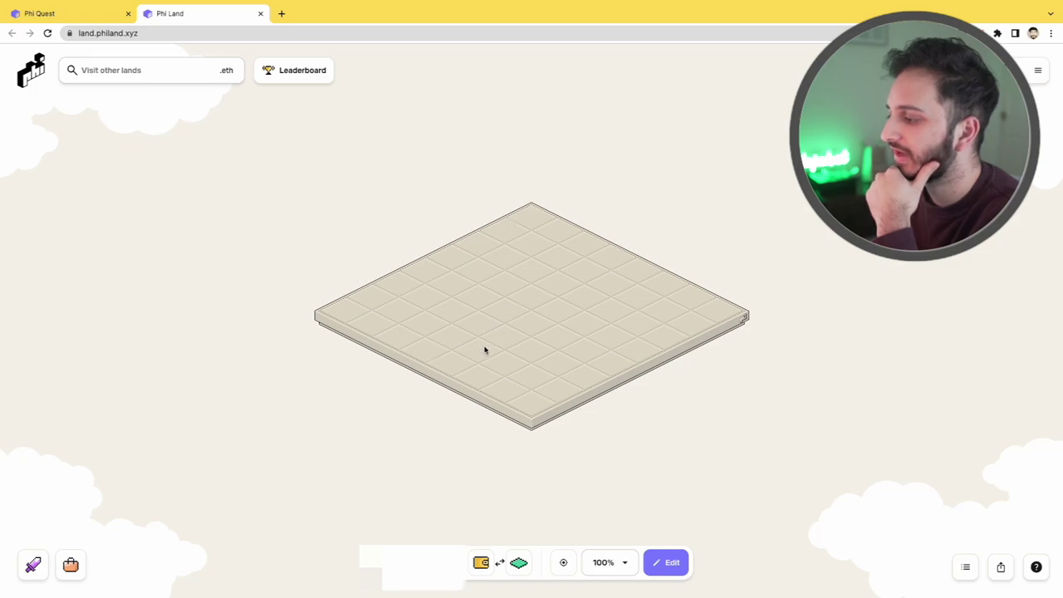
# - Open the DeFi Quest adventure from Phi Quest's Adventure Quest overview
pyautogui.click(69, 14)
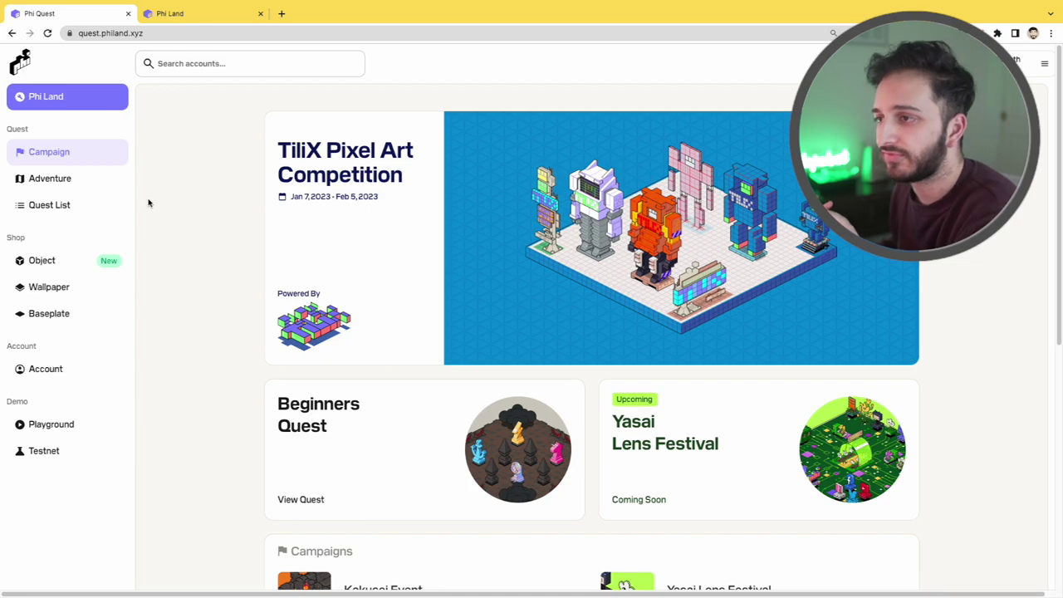
pyautogui.click(116, 177)
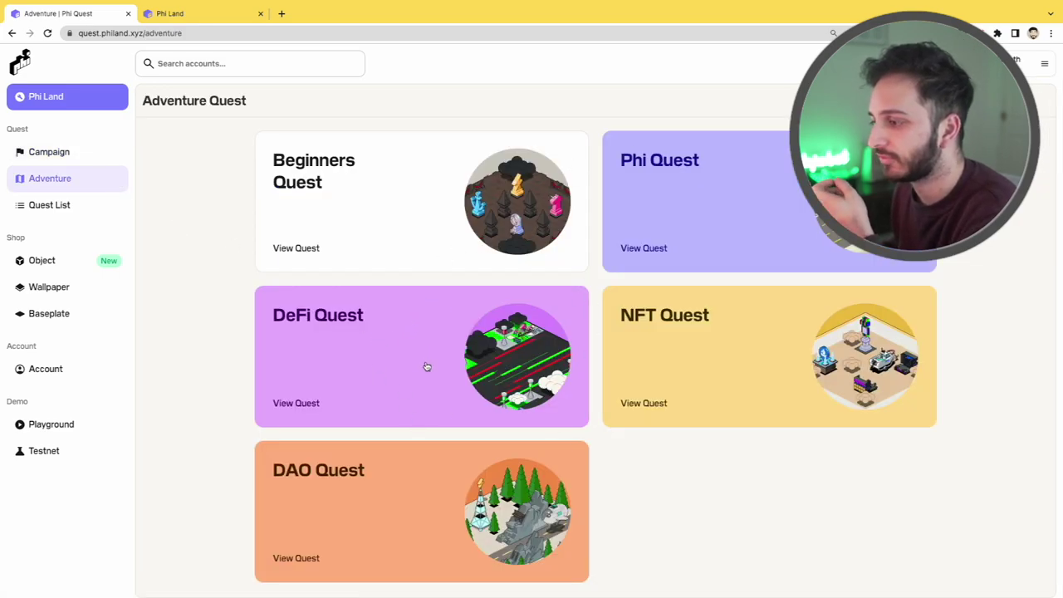
pyautogui.click(380, 359)
pyautogui.scroll(-2, 241, 335)
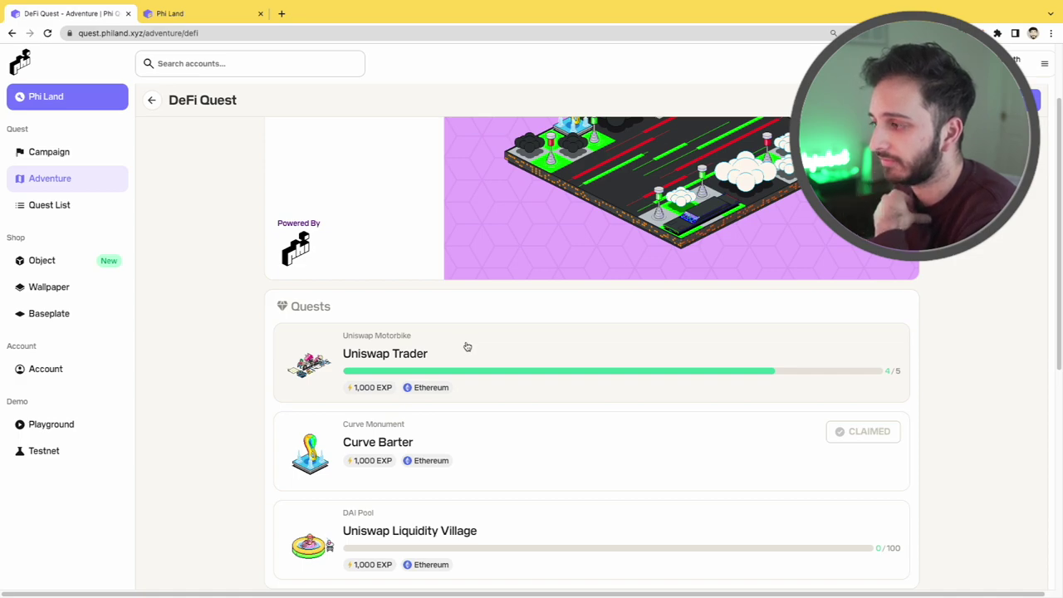
# - Check the Uniswap Trader quest's requirements, glance at Phi Land, and come back
pyautogui.click(489, 361)
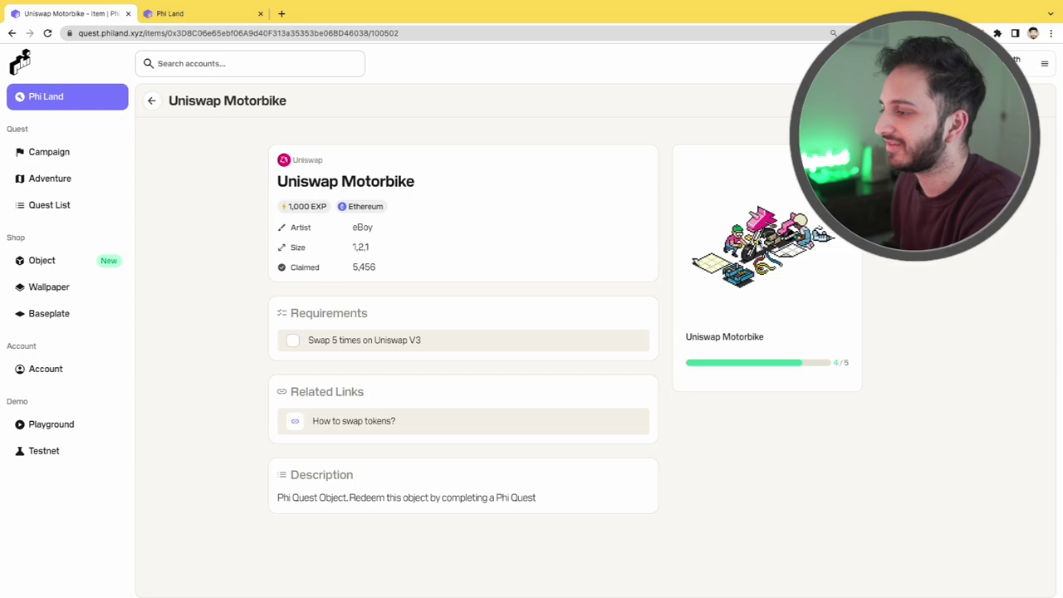
pyautogui.click(188, 14)
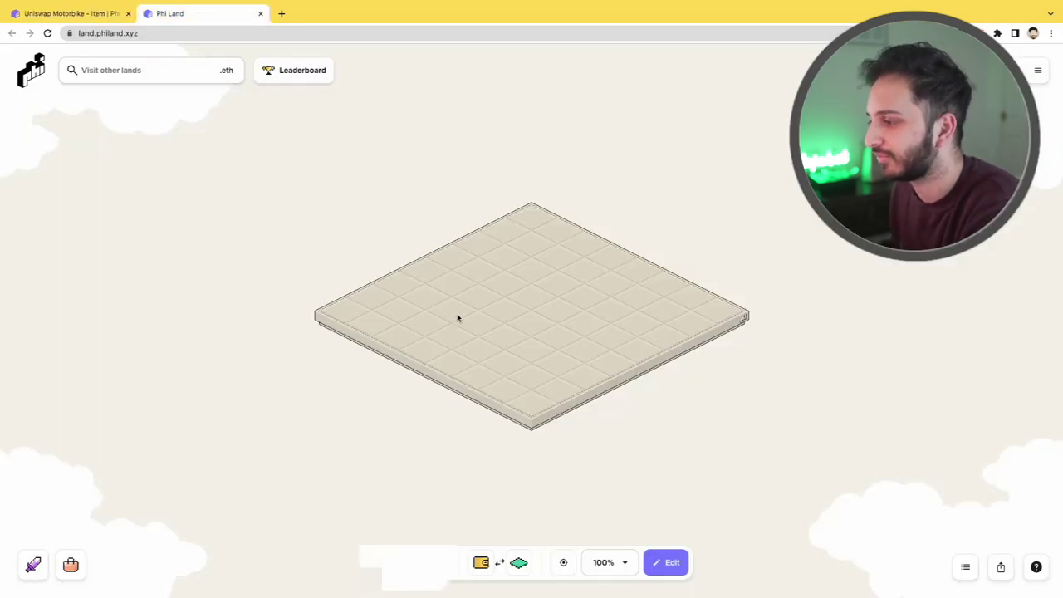
pyautogui.click(87, 15)
# - Leave the DeFi Quest pages and return to the Adventure Quest overview
pyautogui.hotkey('alt', 'Left')
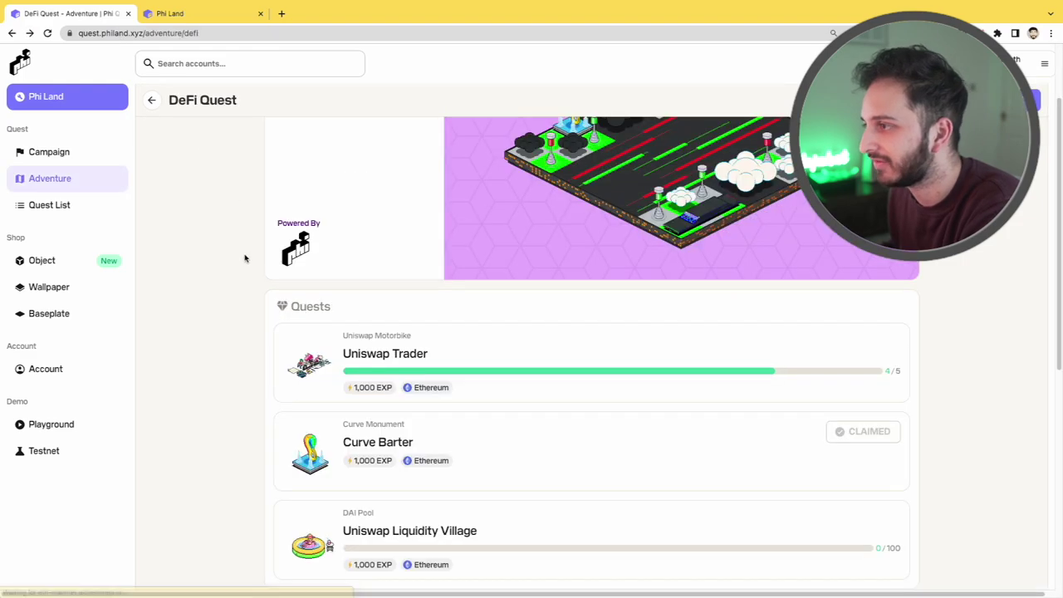
pyautogui.scroll(-5, 273, 357)
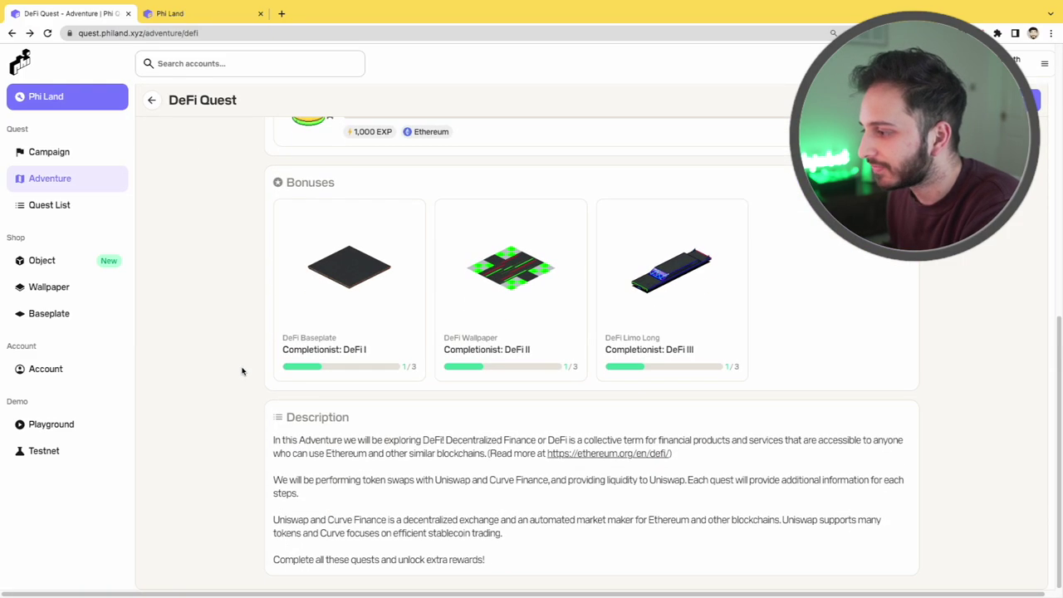
pyautogui.scroll(5, 244, 367)
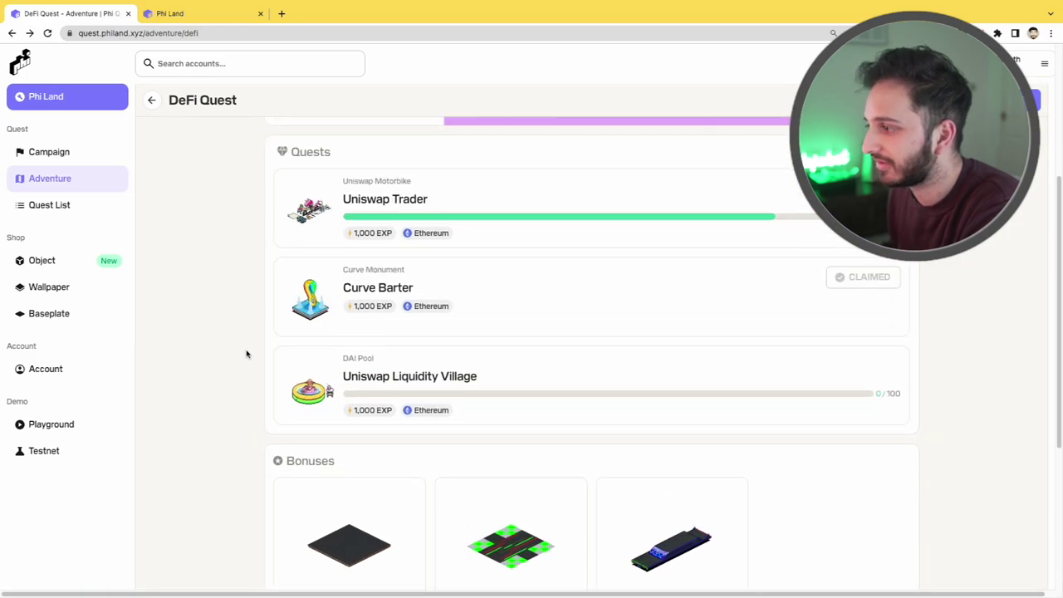
pyautogui.hotkey('alt', 'Left')
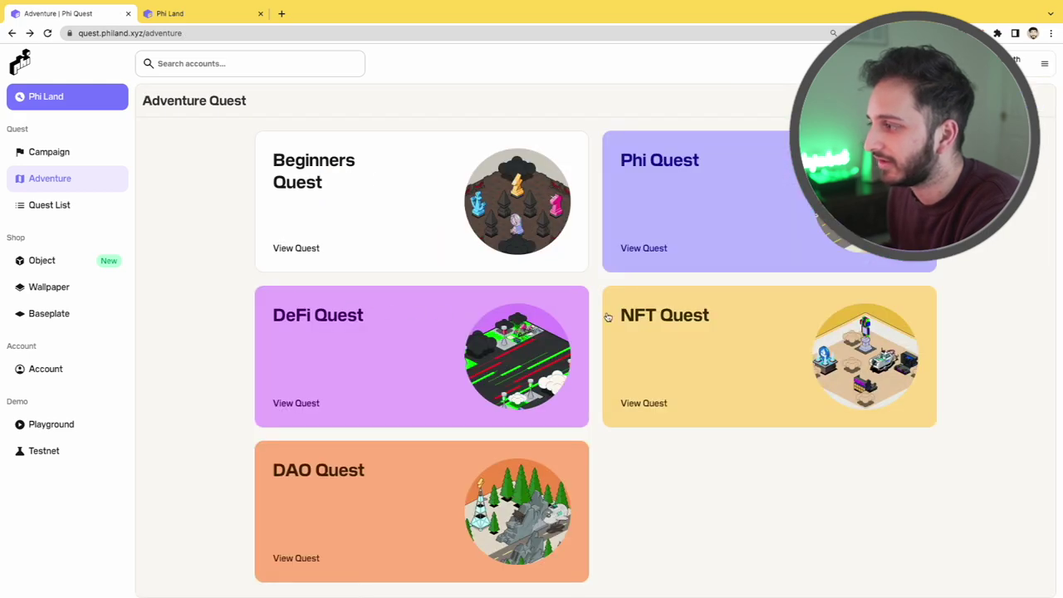
# - Scroll through the NFT Quest adventure, then return to the overview
pyautogui.click(693, 352)
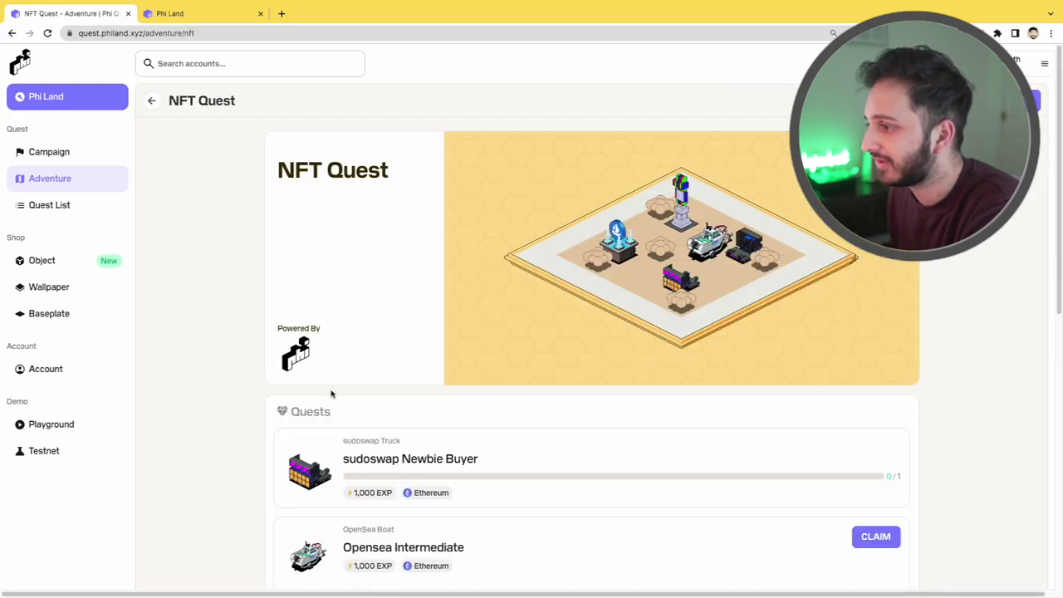
pyautogui.scroll(-2, 329, 394)
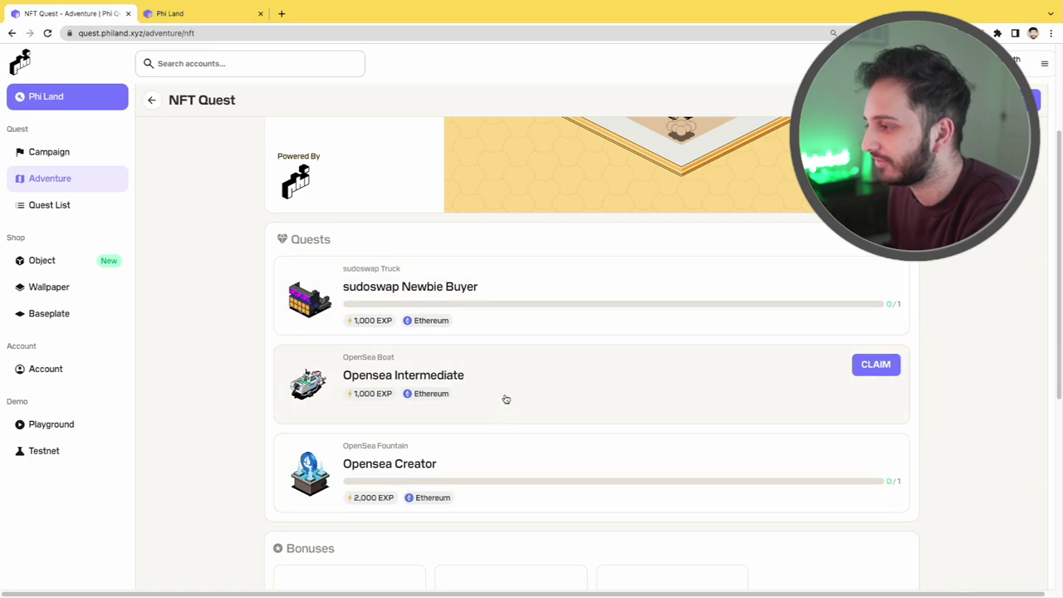
pyautogui.scroll(-1, 472, 430)
pyautogui.scroll(-2, 404, 425)
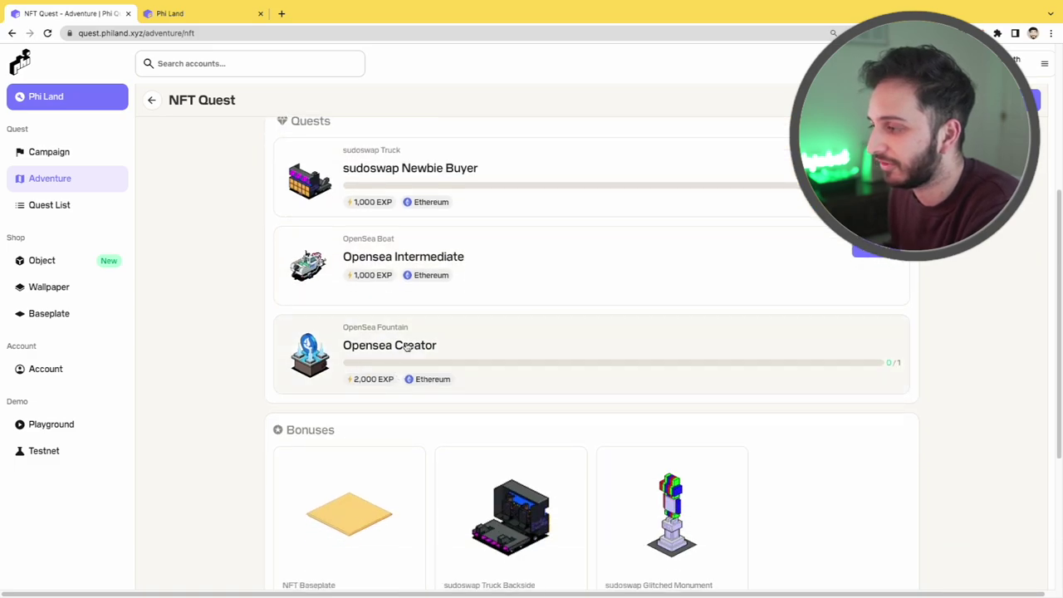
pyautogui.scroll(-5, 466, 342)
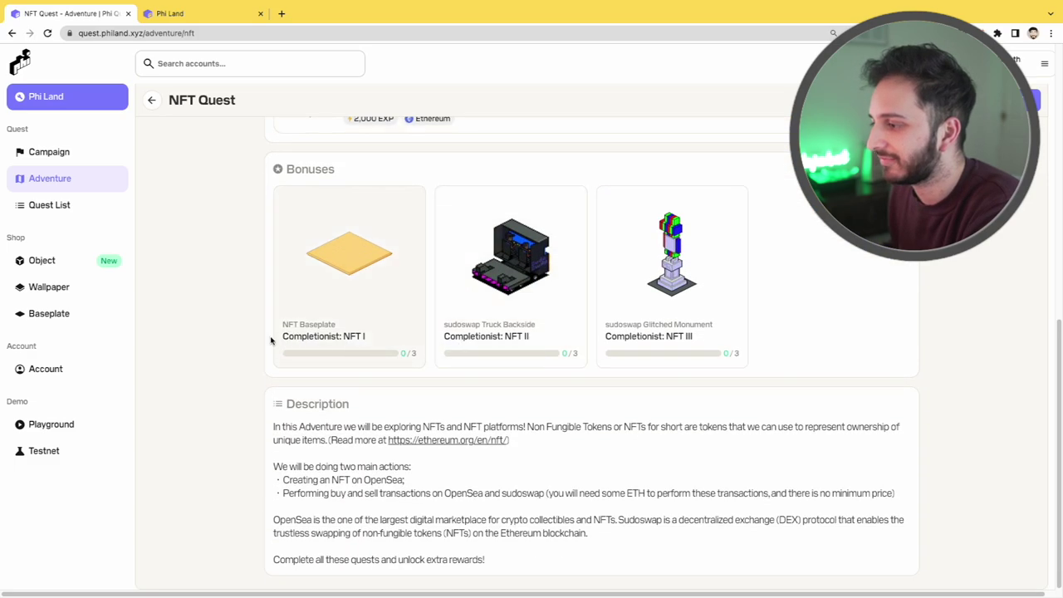
pyautogui.hotkey('alt', 'Left')
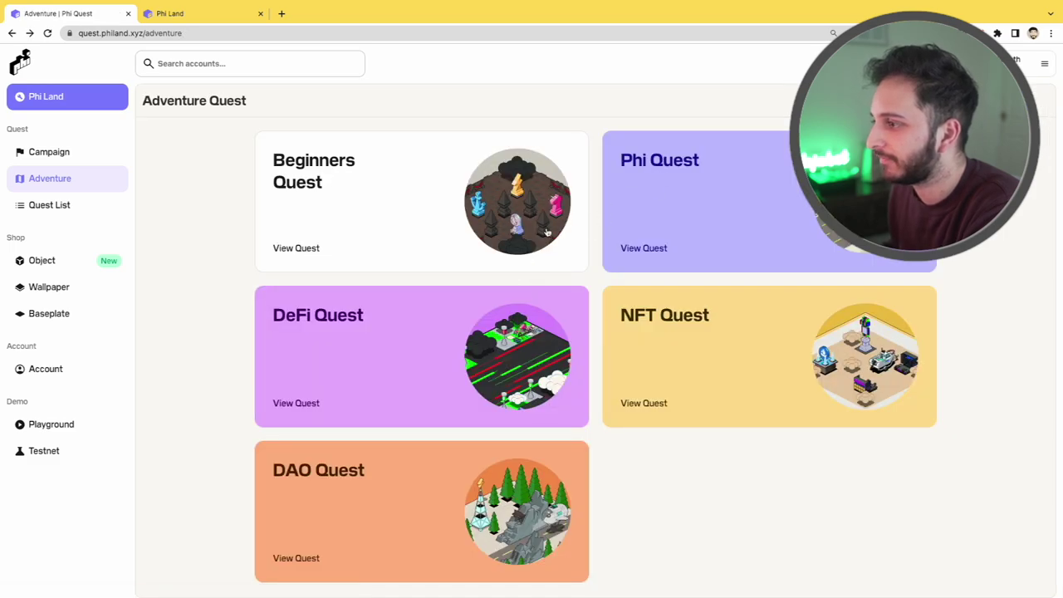
# - Browse the Beginners Quest adventure page, then return to the overview
pyautogui.click(437, 207)
pyautogui.scroll(-5, 404, 307)
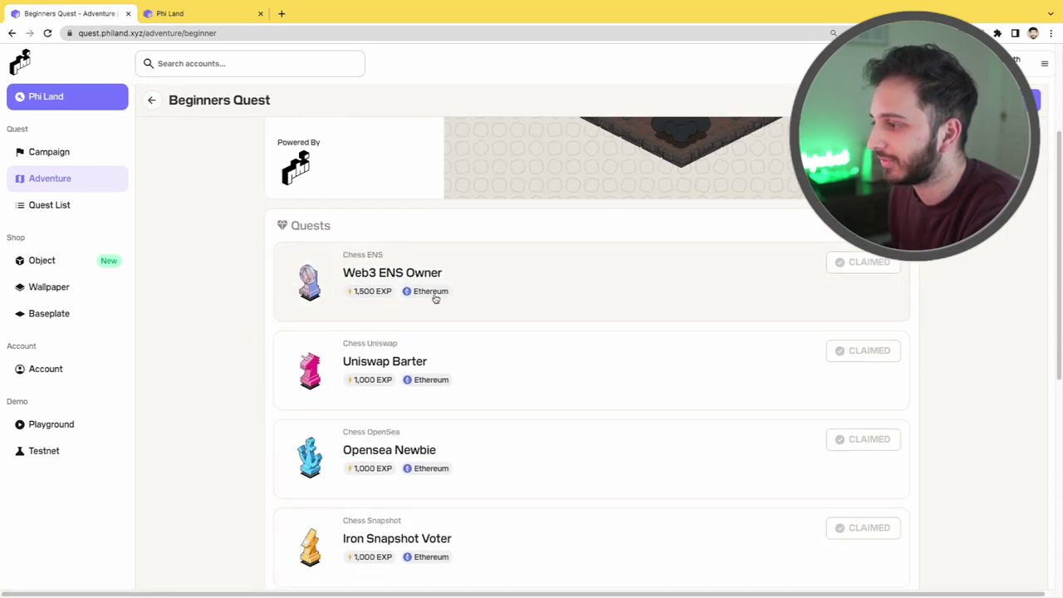
pyautogui.scroll(-4, 475, 314)
pyautogui.scroll(-1, 477, 335)
pyautogui.scroll(3, 473, 289)
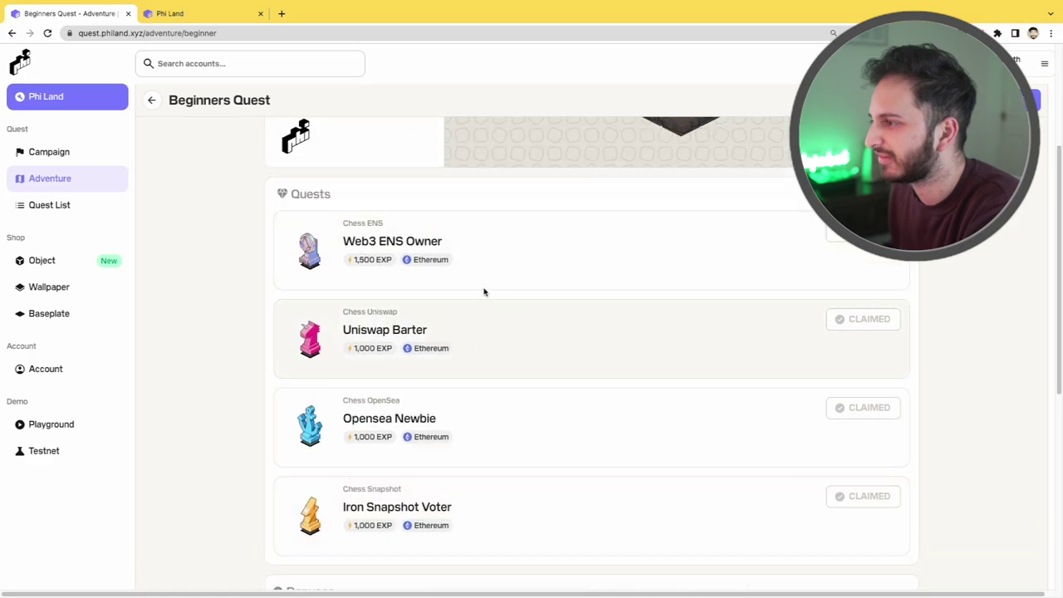
pyautogui.scroll(-4, 498, 316)
pyautogui.scroll(-1, 511, 339)
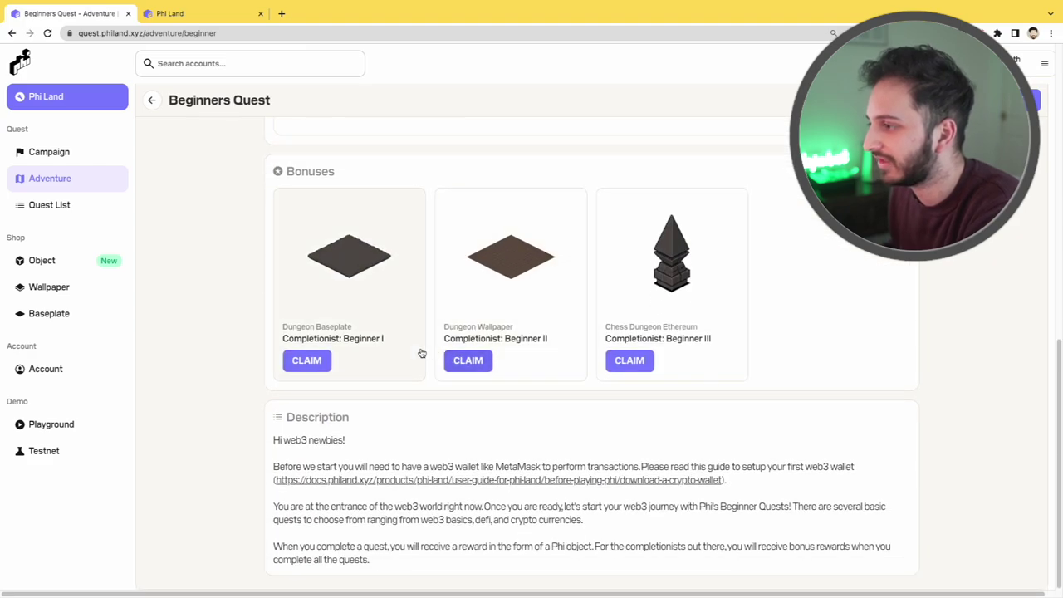
pyautogui.scroll(5, 420, 349)
pyautogui.hotkey('alt', 'Left')
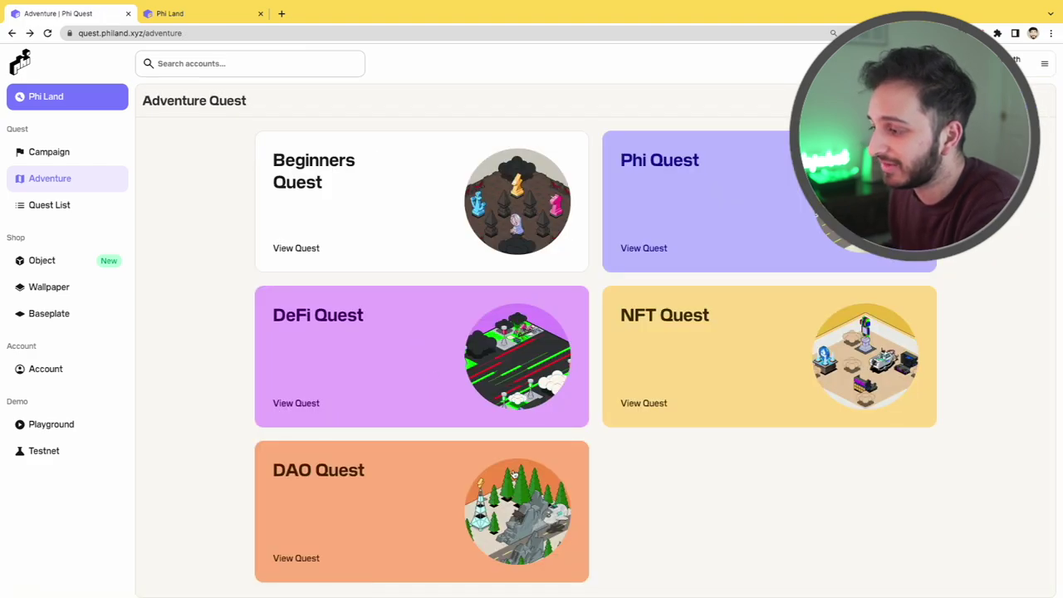
# - Check the DAO Quest adventure page and return to the Adventure Quest overview
pyautogui.click(512, 475)
pyautogui.scroll(-6, 579, 333)
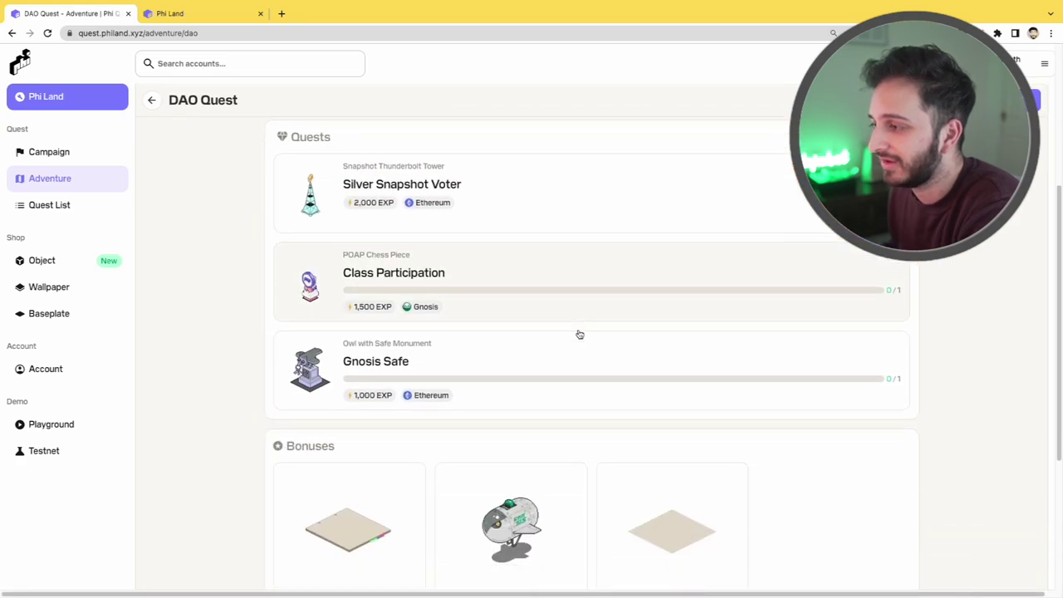
pyautogui.scroll(2, 580, 334)
pyautogui.scroll(4, 580, 334)
pyautogui.hotkey('alt', 'Left')
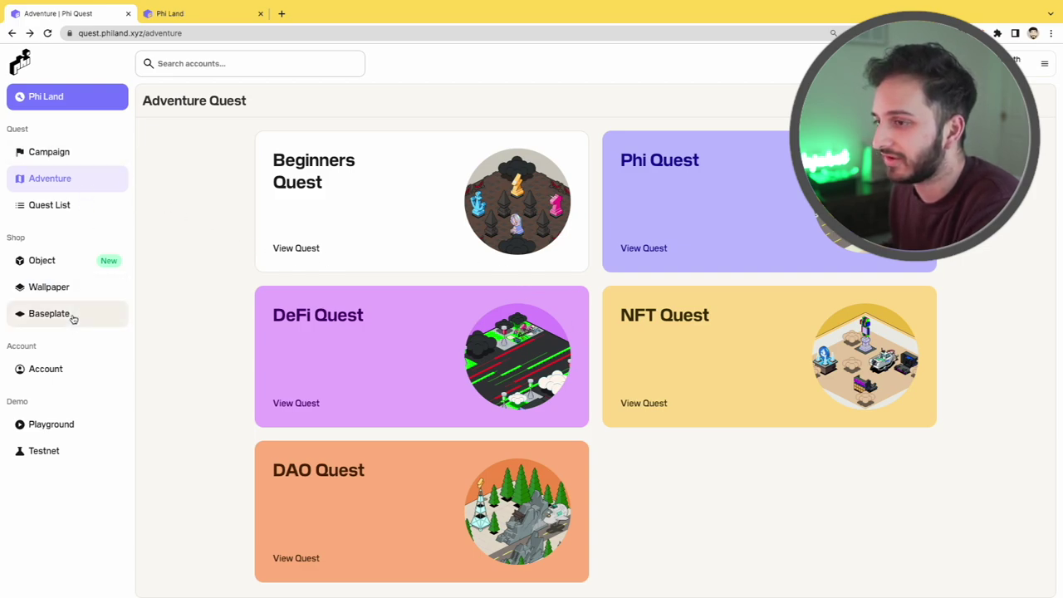
# - Open the account profile and show all of its achieved quests
pyautogui.click(64, 372)
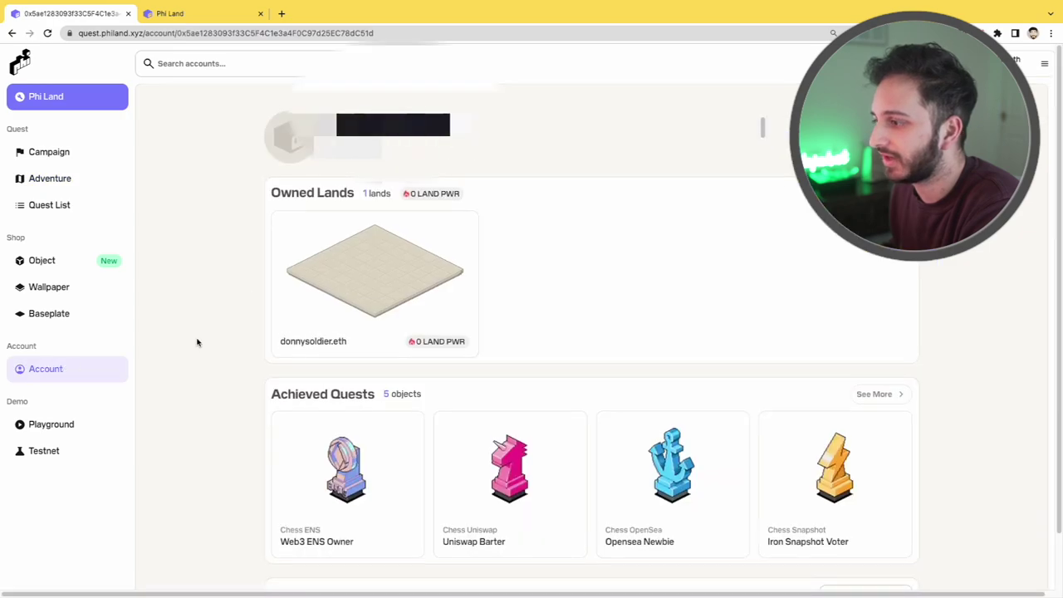
pyautogui.scroll(-2, 204, 342)
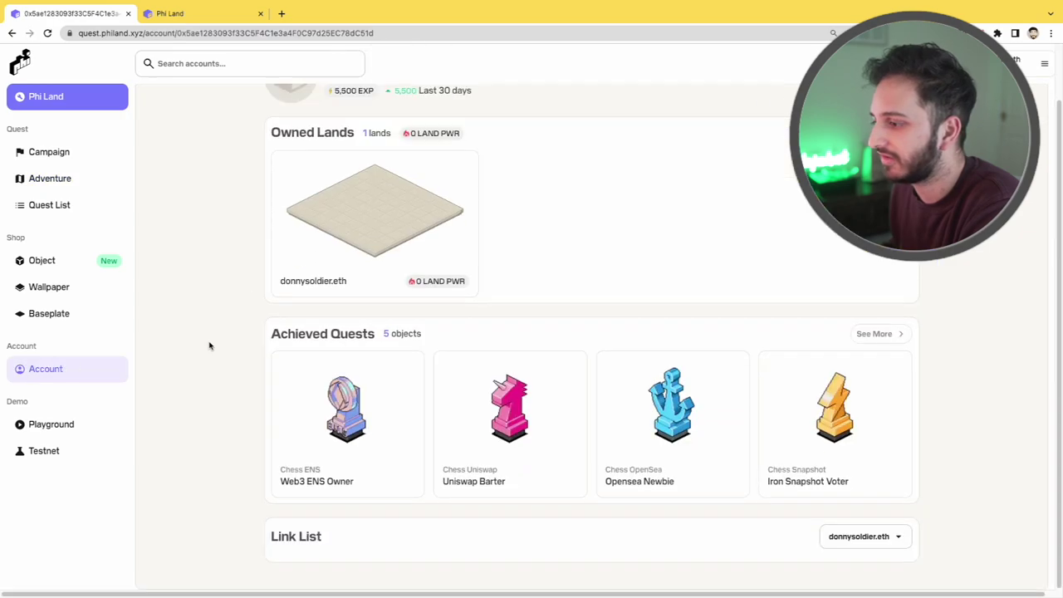
pyautogui.click(878, 333)
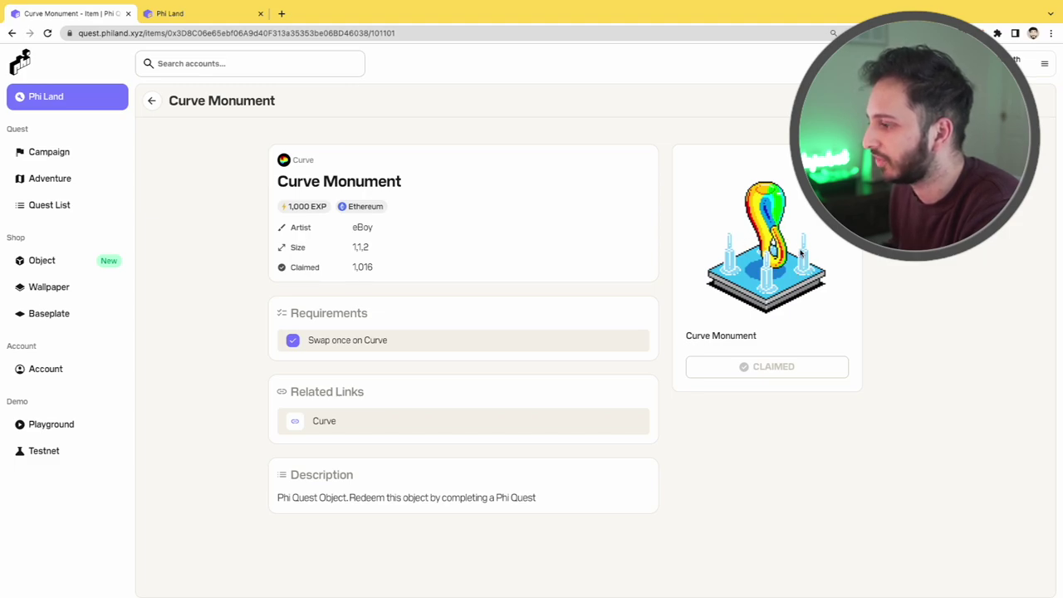
# - View the Uniswap Barter item details, then go back to the account overview header
pyautogui.hotkey('alt', 'Left')
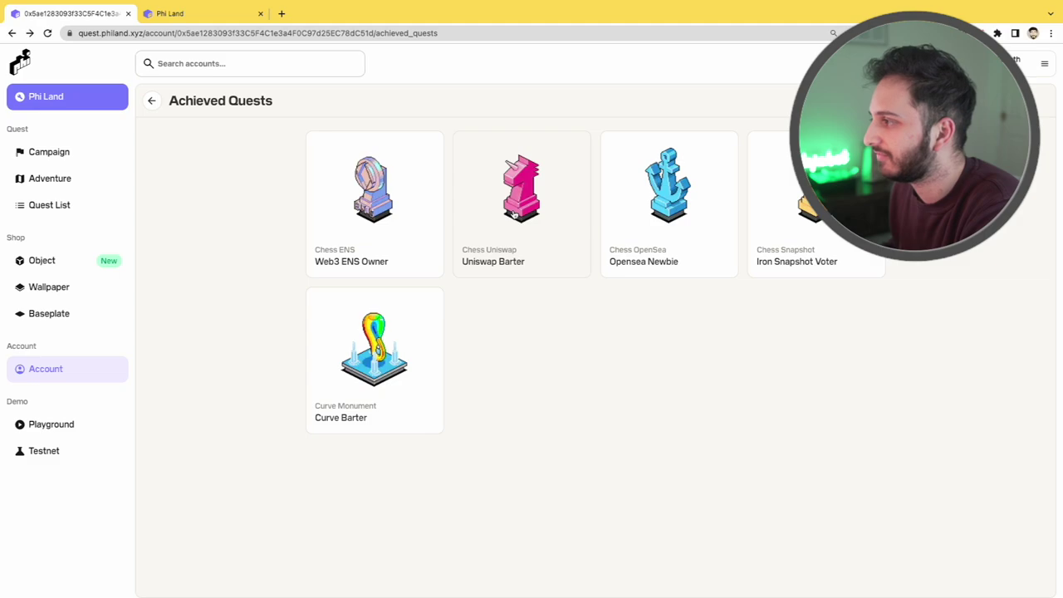
pyautogui.click(514, 214)
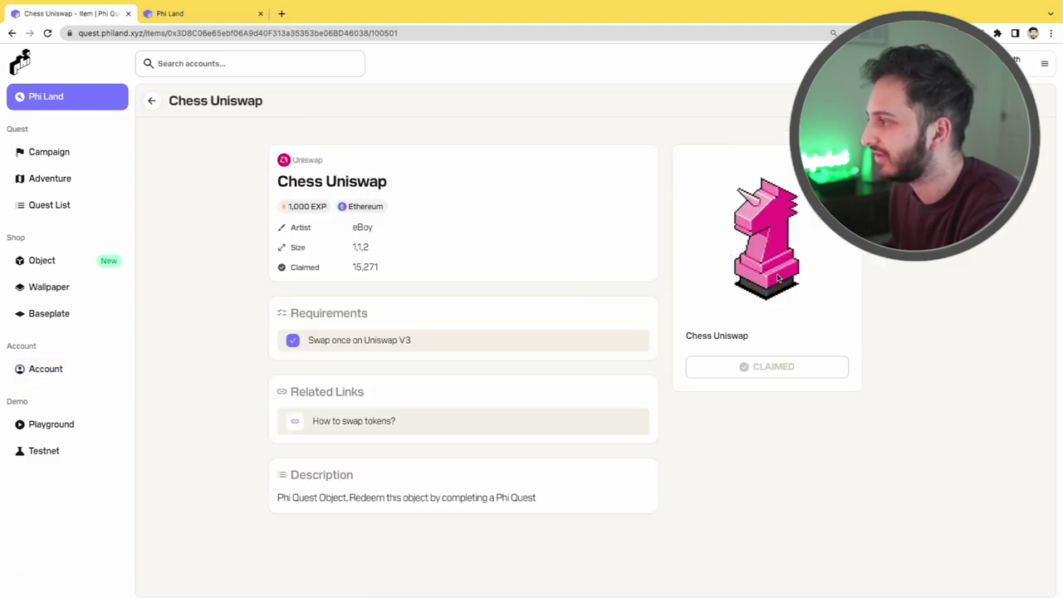
pyautogui.hotkey('alt', 'Left')
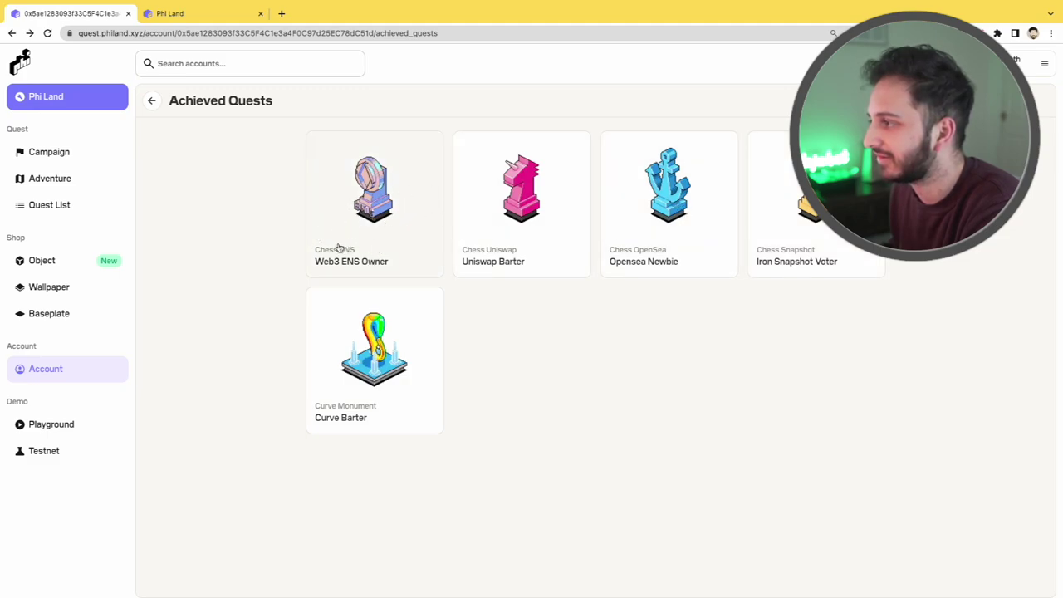
pyautogui.hotkey('alt', 'Left')
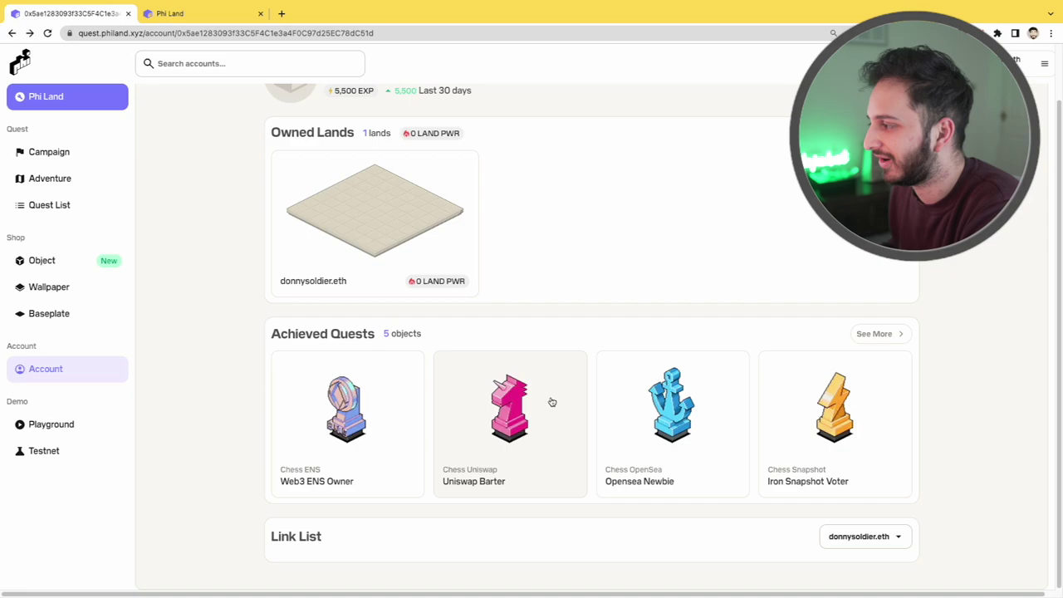
pyautogui.scroll(1, 715, 389)
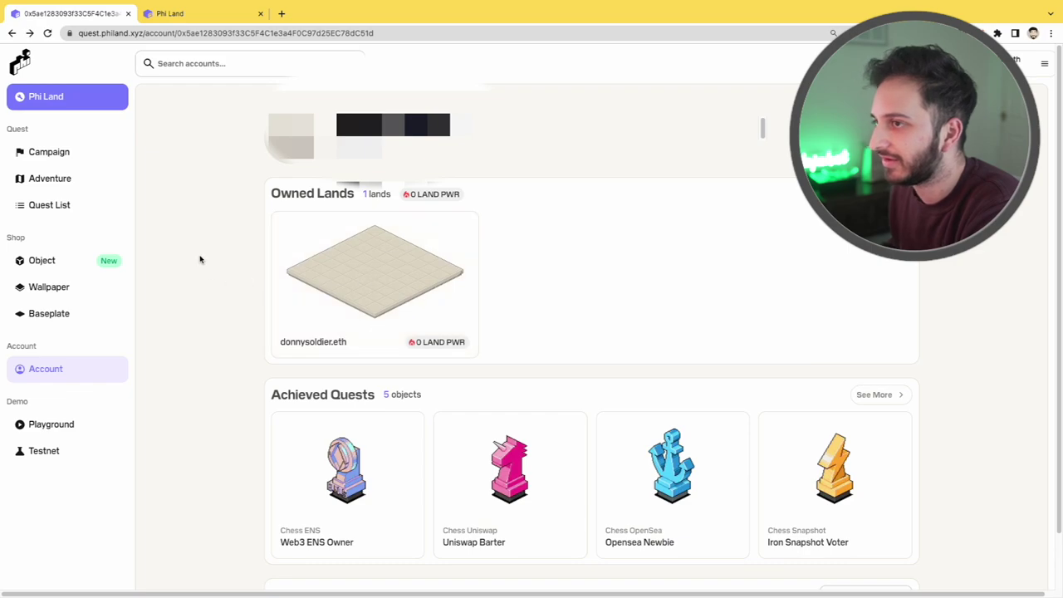
# - Deposit Chess Uniswap from the wallet onto the land and check the LAND item list
pyautogui.click(222, 10)
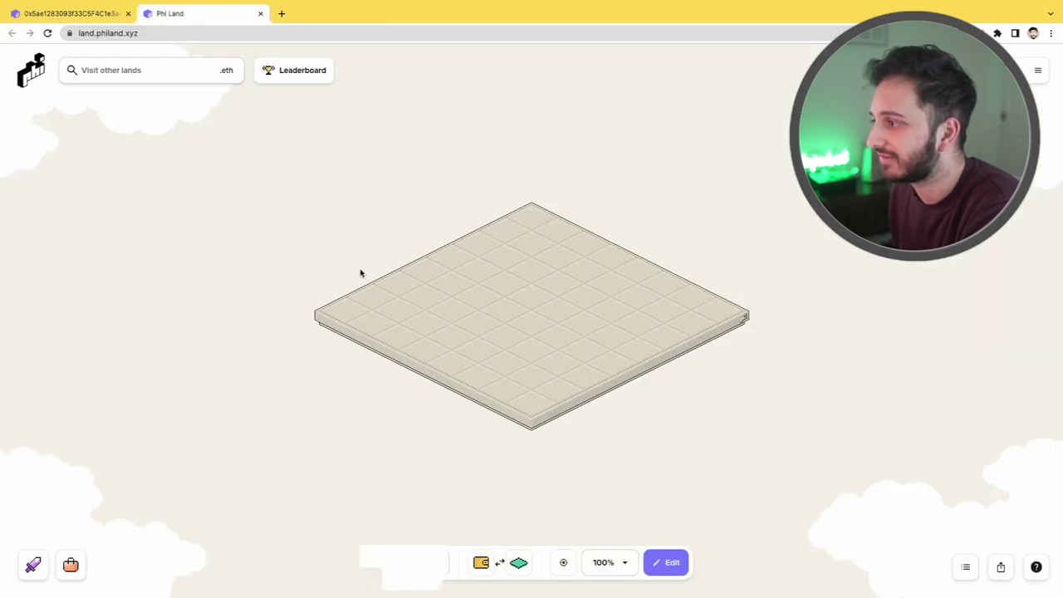
pyautogui.click(481, 564)
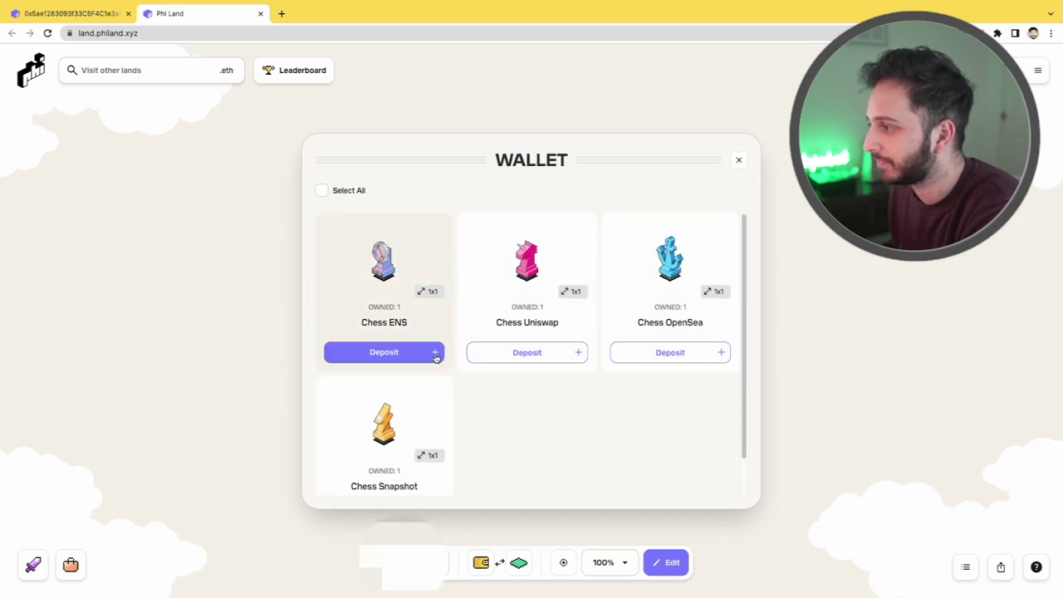
pyautogui.click(580, 354)
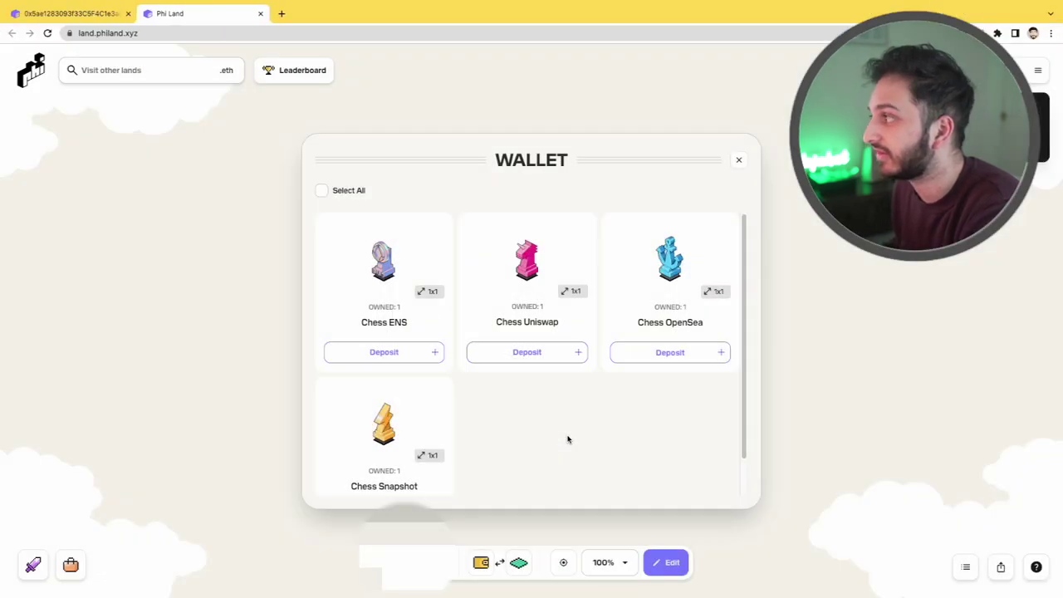
pyautogui.click(740, 161)
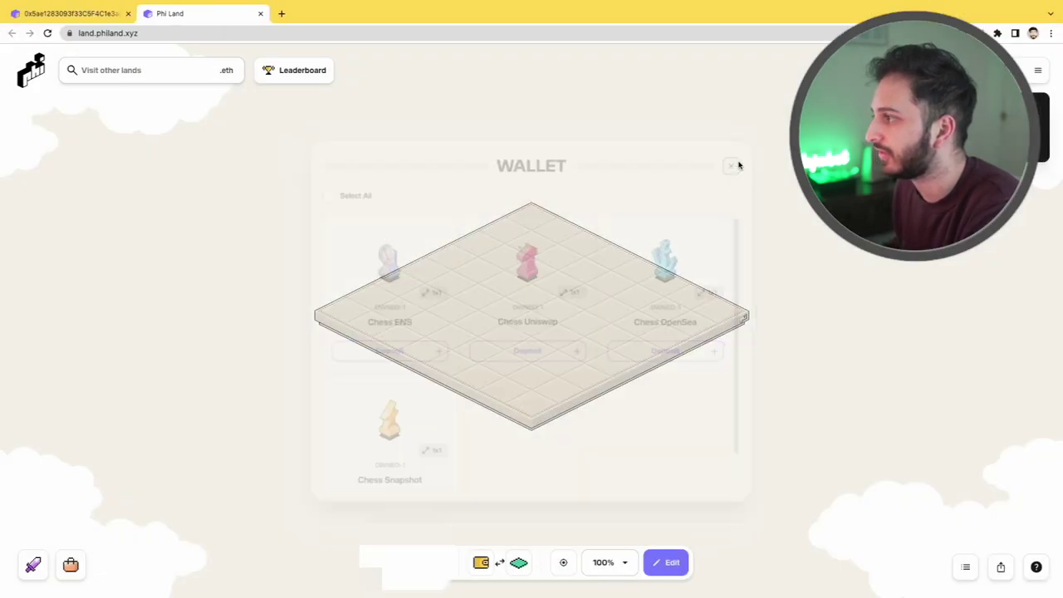
pyautogui.click(518, 563)
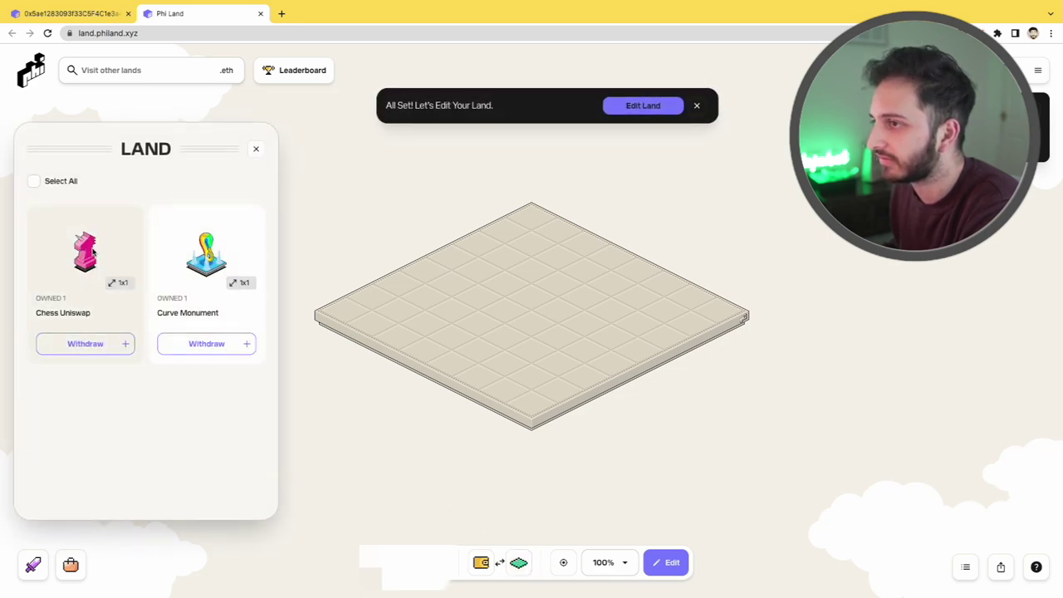
pyautogui.click(256, 150)
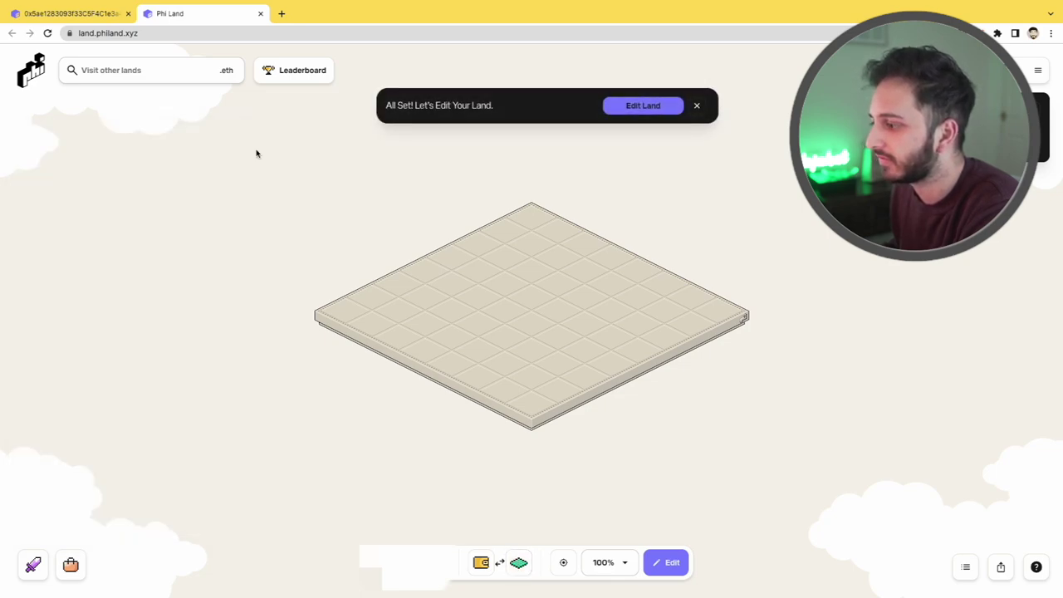
# - In Edit Land, place Curve Monument on the grid and Chess Uniswap at the left corner
pyautogui.click(520, 562)
pyautogui.click(640, 105)
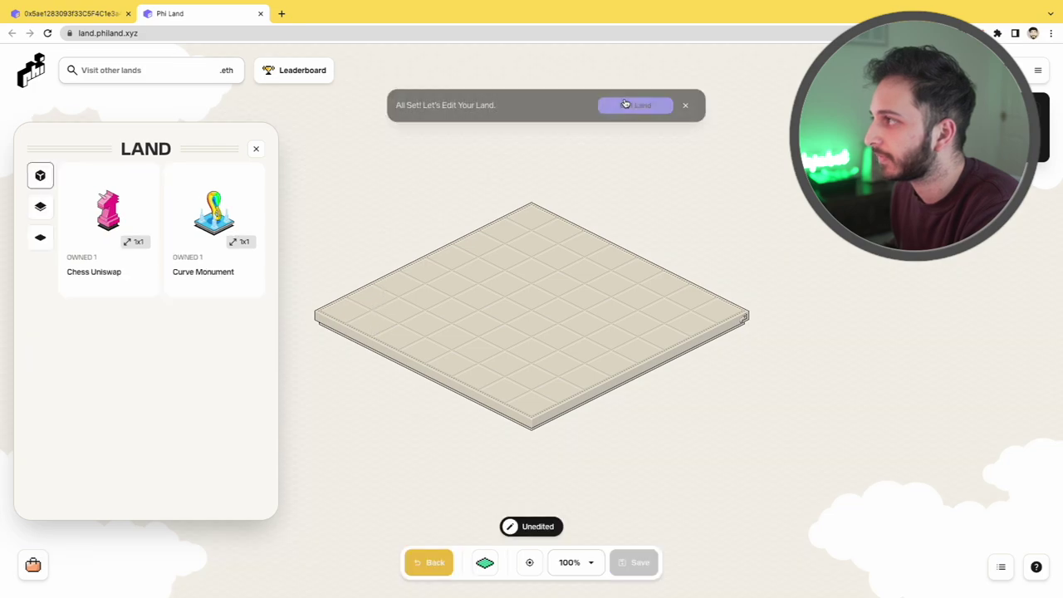
pyautogui.click(206, 251)
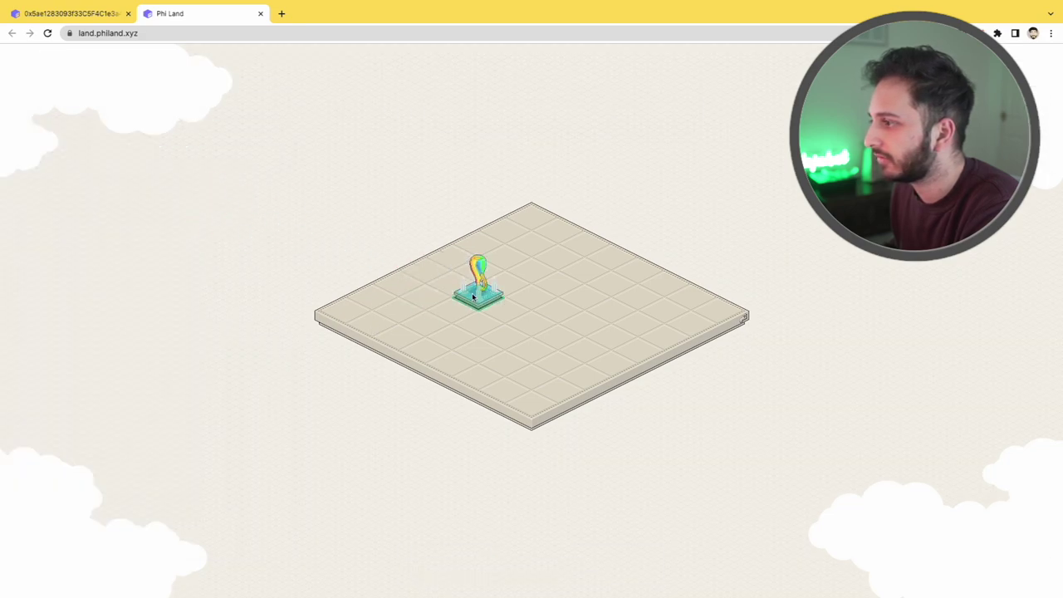
pyautogui.click(469, 300)
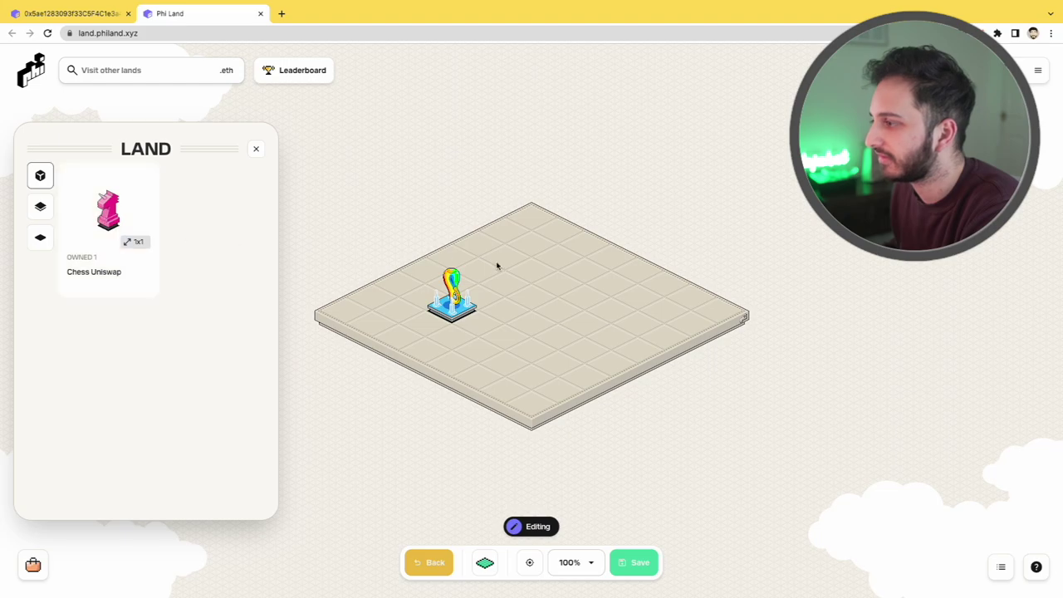
pyautogui.click(108, 209)
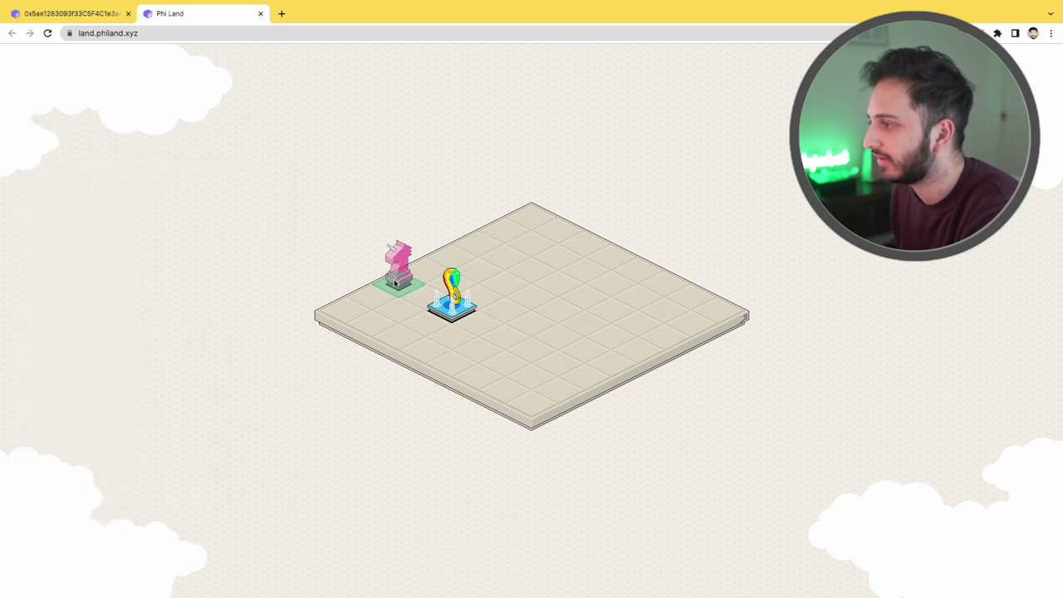
pyautogui.click(398, 280)
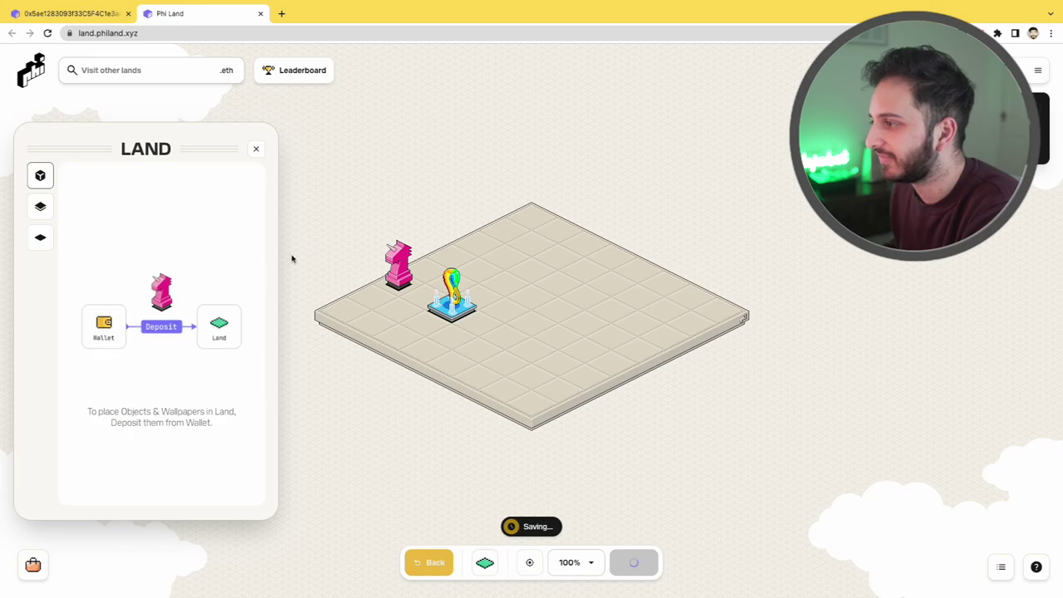
# - Close the LAND panel and dismiss the Share dialog once the layout save completes
pyautogui.click(262, 152)
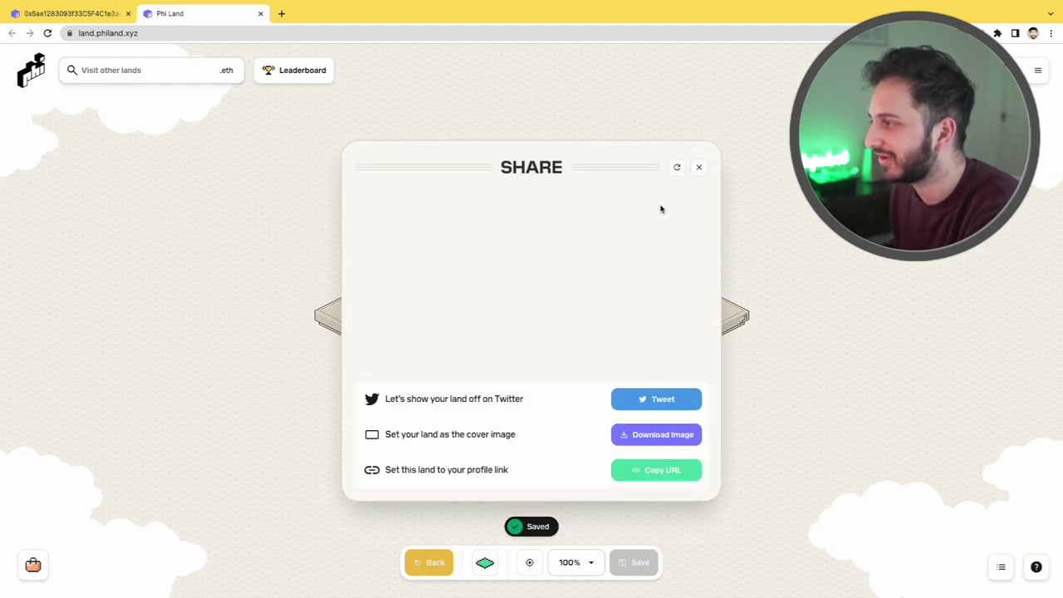
pyautogui.click(701, 169)
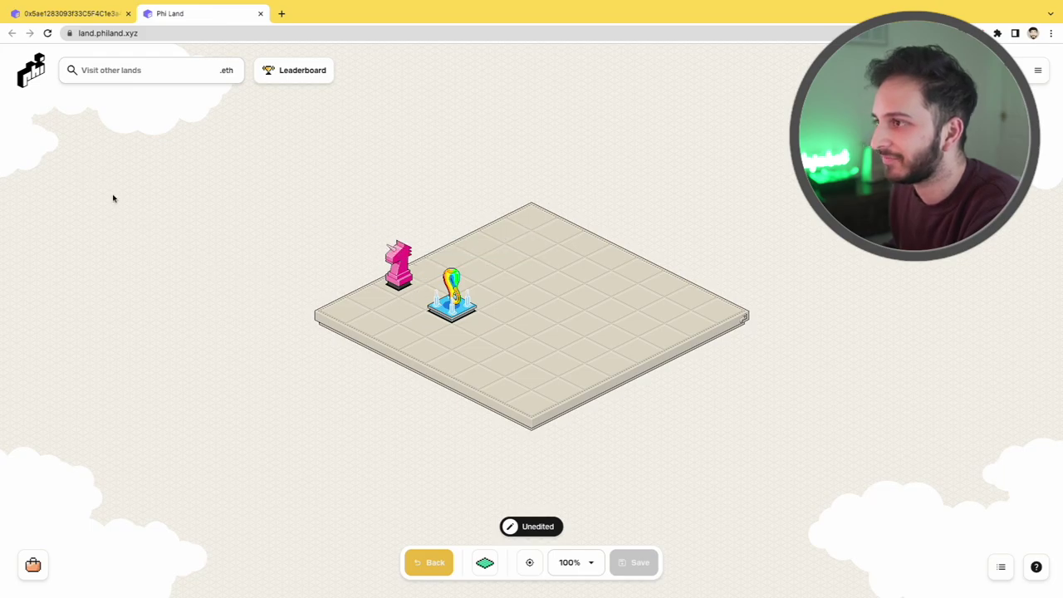
# - Open the Shop and scroll through the Object (Free) list
pyautogui.click(34, 567)
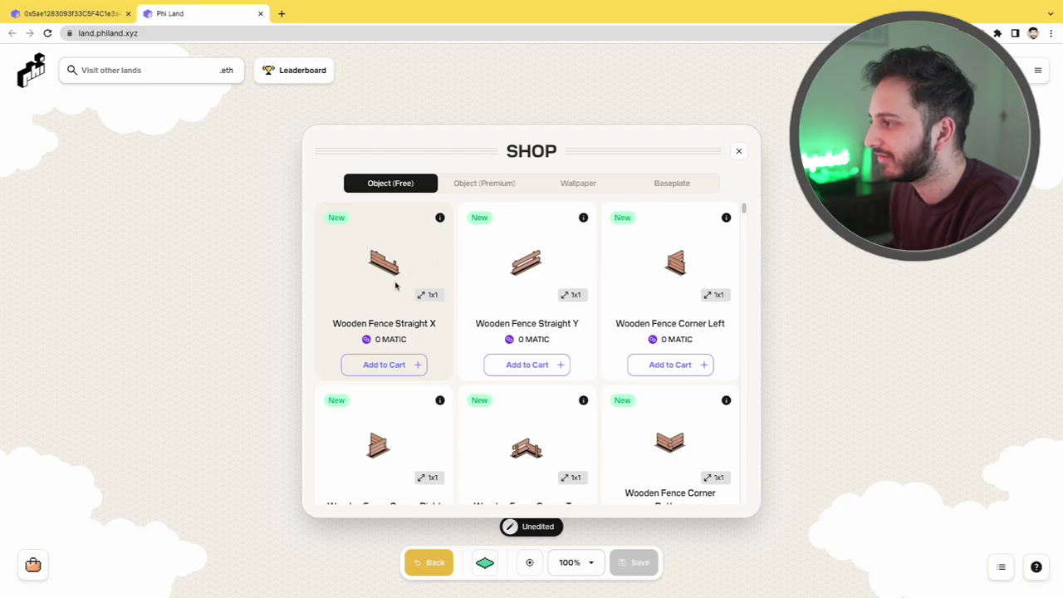
pyautogui.scroll(-3, 498, 297)
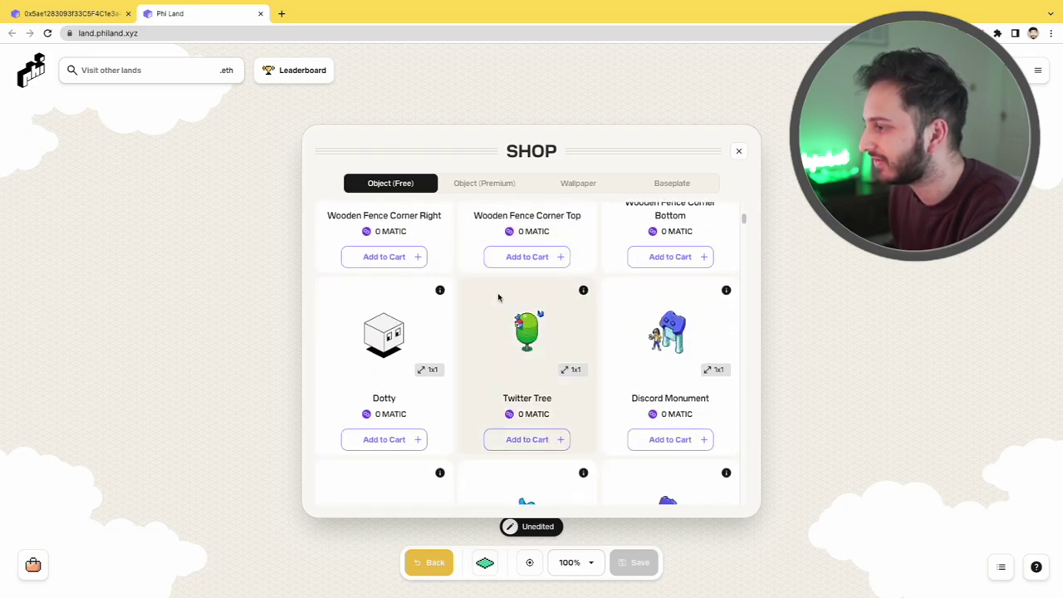
pyautogui.scroll(-1, 470, 304)
pyautogui.scroll(-2, 496, 306)
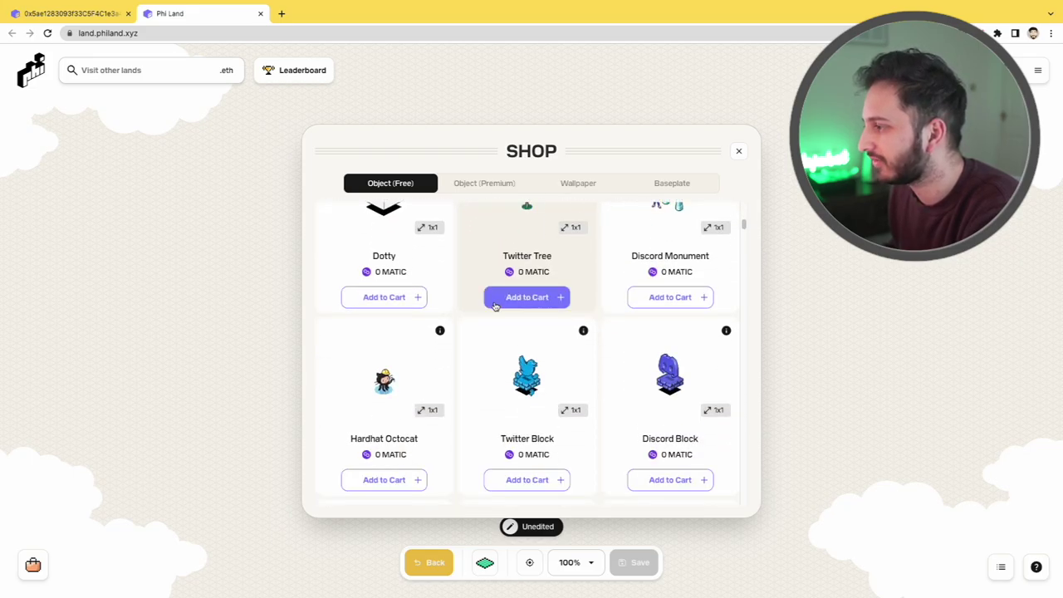
pyautogui.scroll(-3, 495, 314)
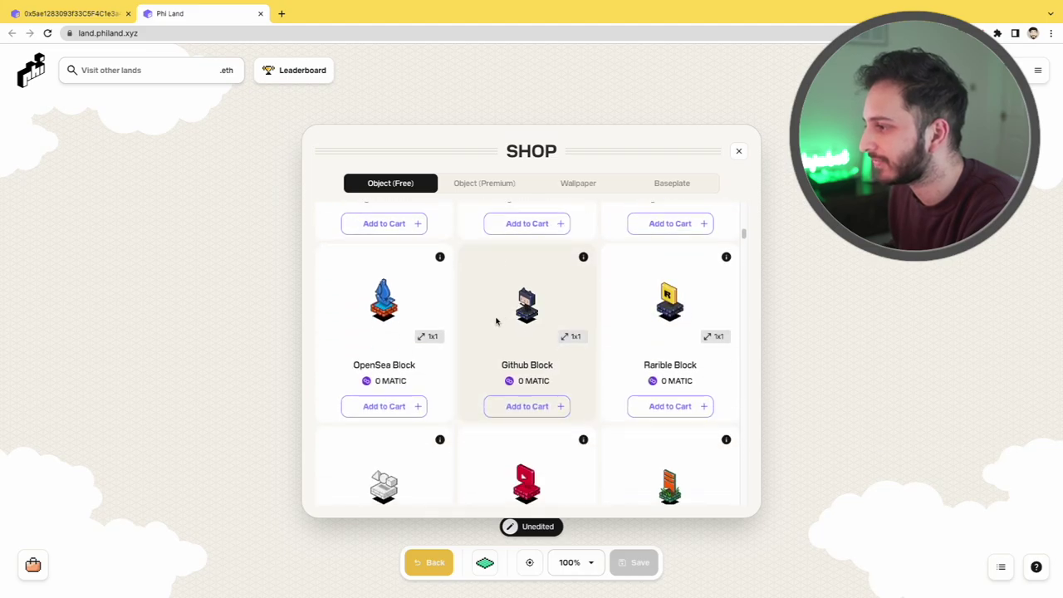
pyautogui.scroll(-3, 494, 323)
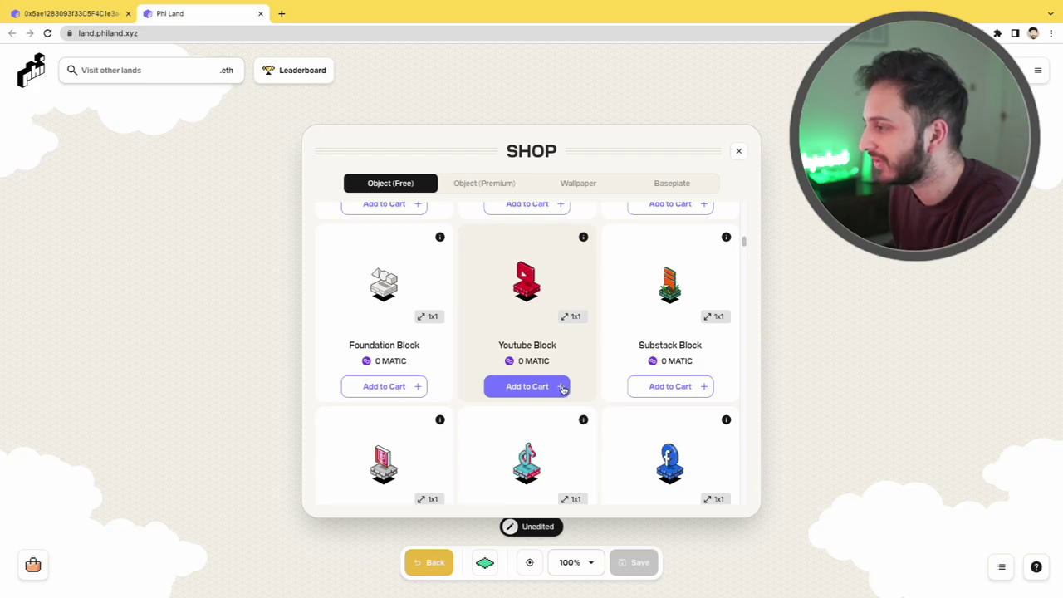
# - Add one Youtube Block to the cart and scroll down to Street Straight Y
pyautogui.click(562, 388)
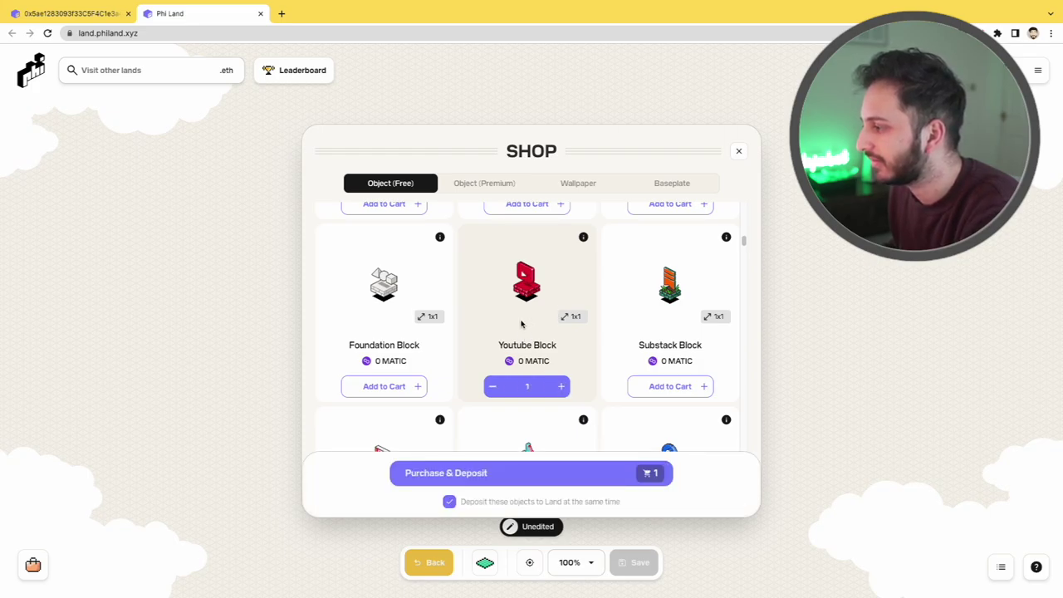
pyautogui.scroll(-2, 521, 324)
pyautogui.scroll(-3, 515, 345)
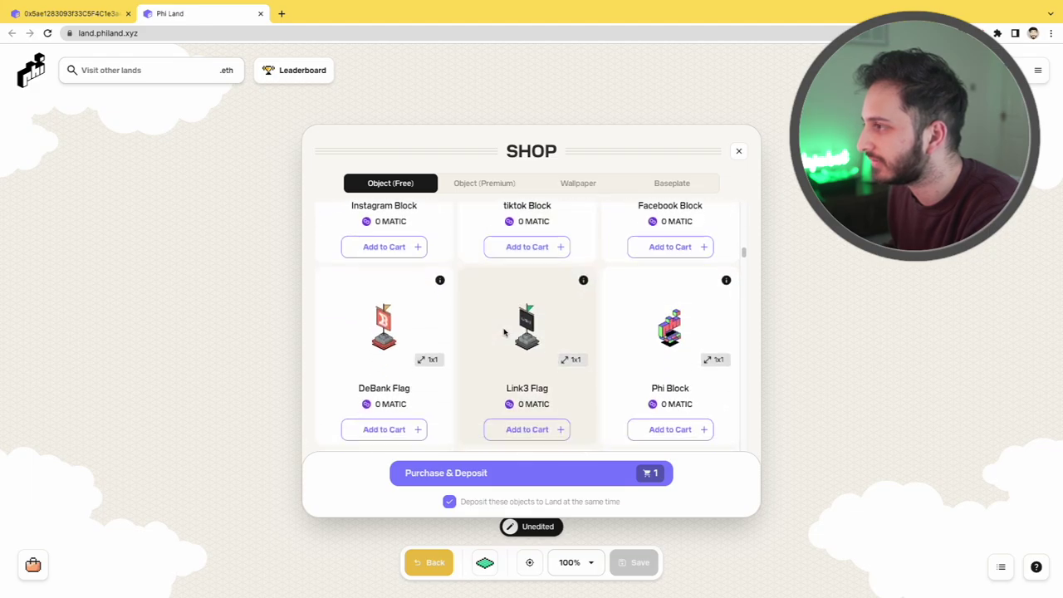
pyautogui.scroll(-10, 503, 338)
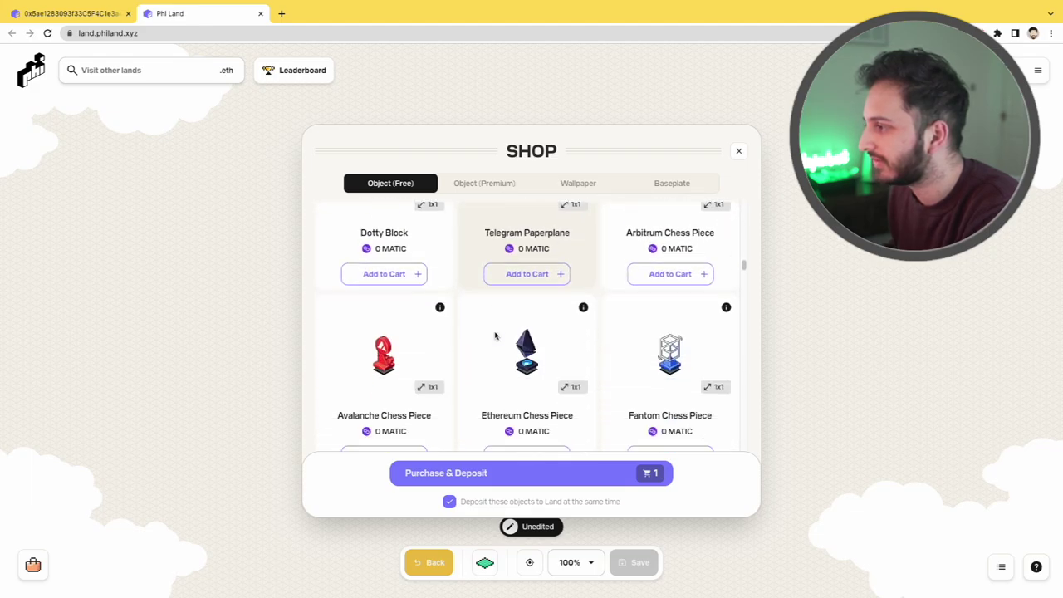
pyautogui.scroll(1, 482, 333)
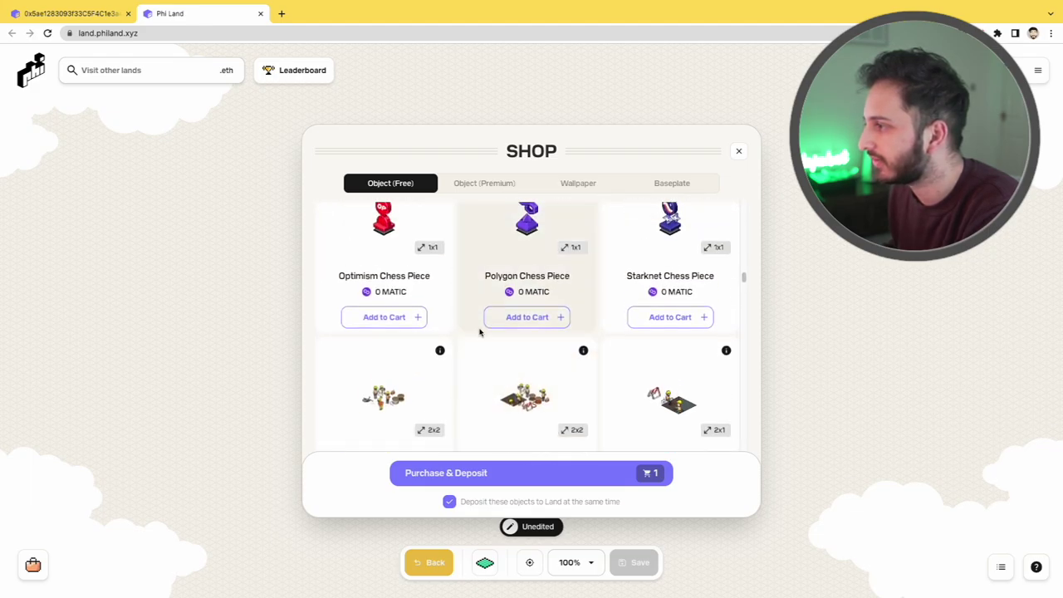
pyautogui.scroll(-1, 481, 333)
pyautogui.scroll(-6, 478, 331)
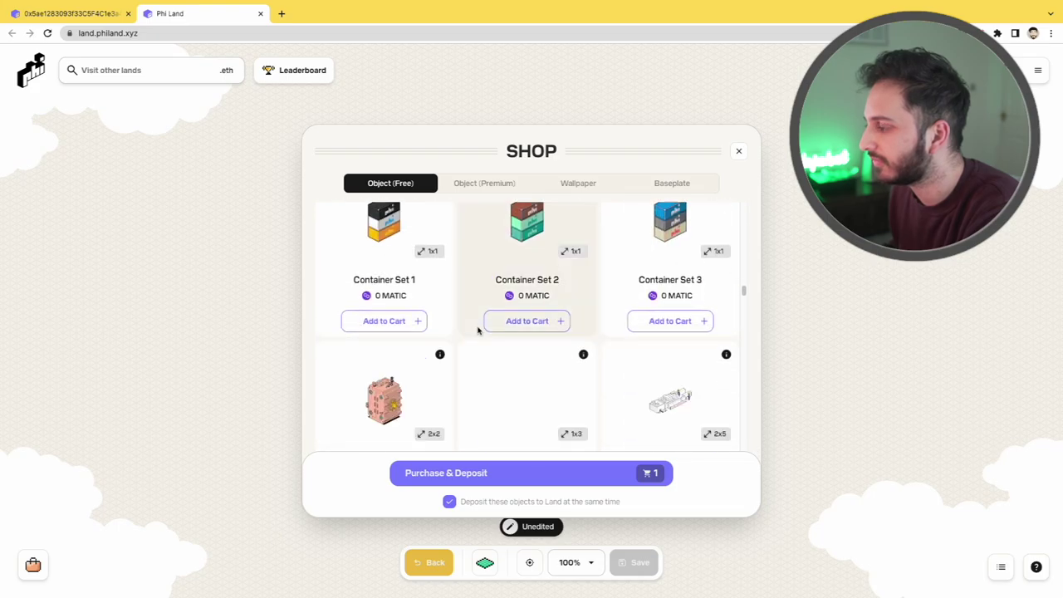
pyautogui.scroll(-10, 472, 330)
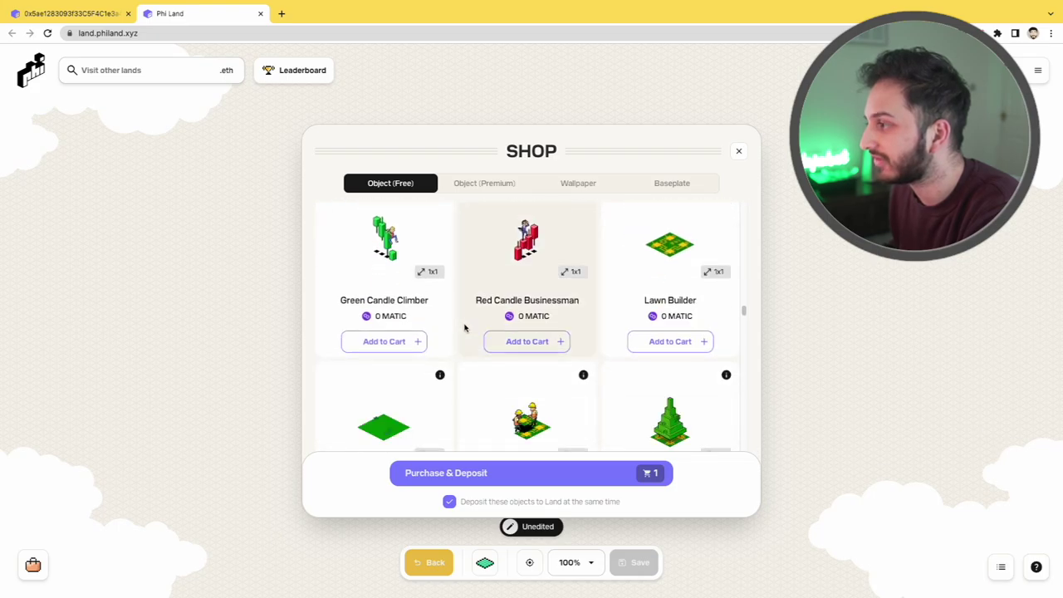
pyautogui.scroll(-8, 460, 327)
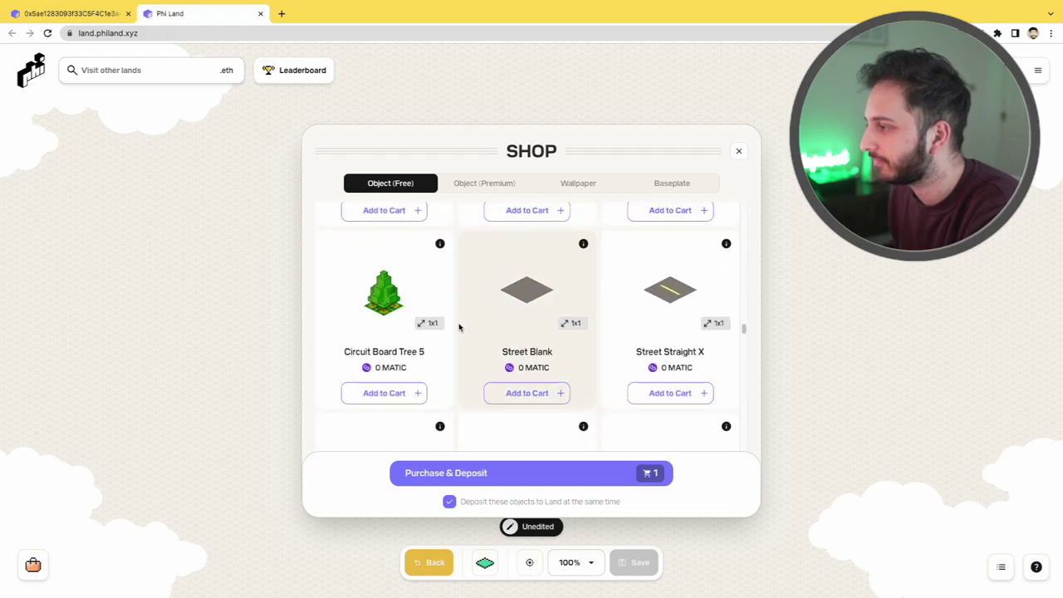
pyautogui.scroll(1, 460, 327)
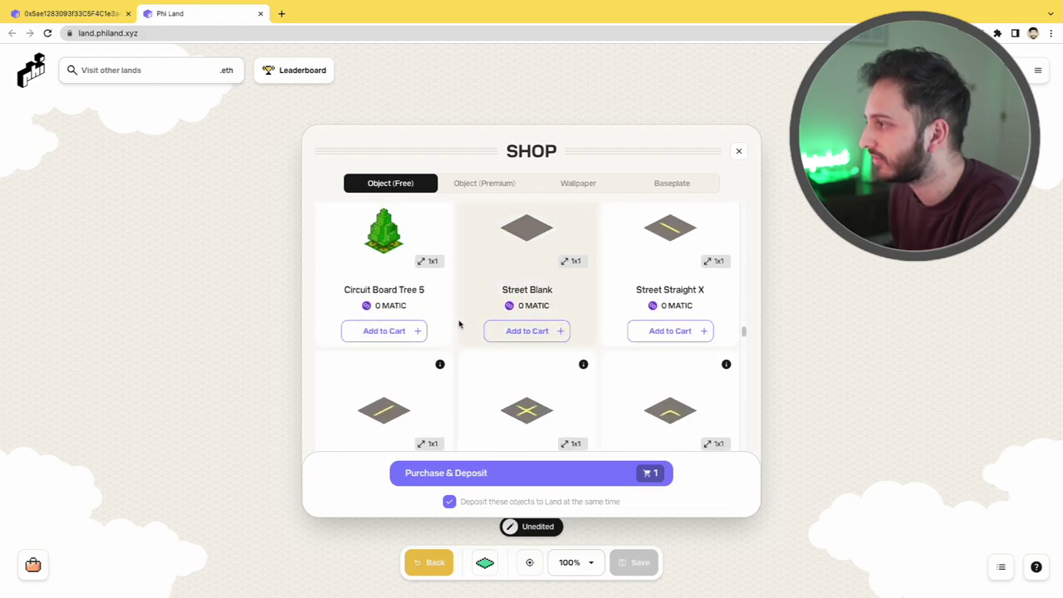
pyautogui.scroll(-4, 463, 318)
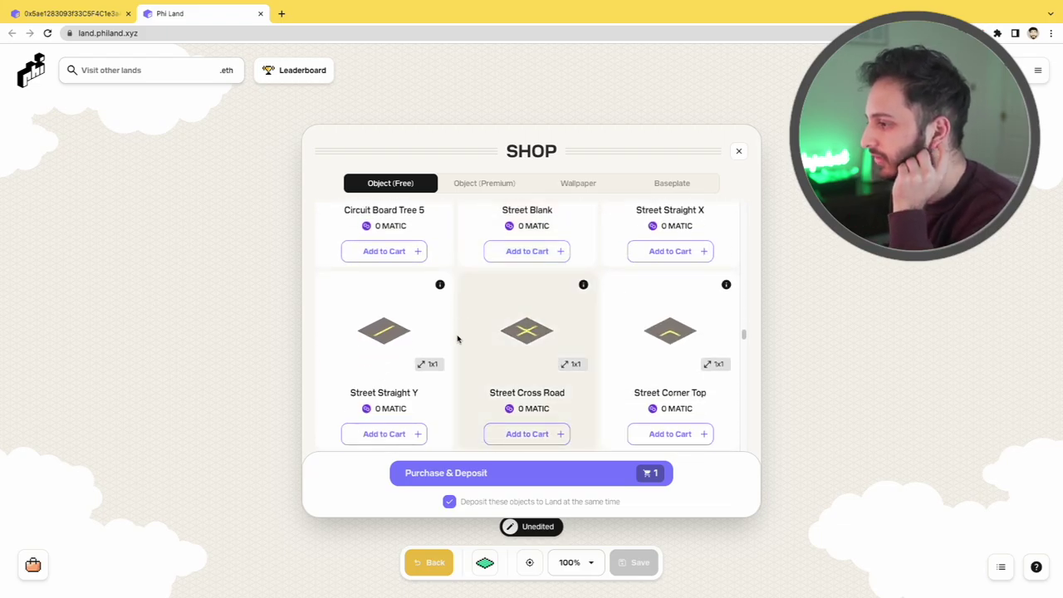
# - Add two Street Straight Y tiles to the cart, purchase and deposit, then close the Shop
pyautogui.click(420, 436)
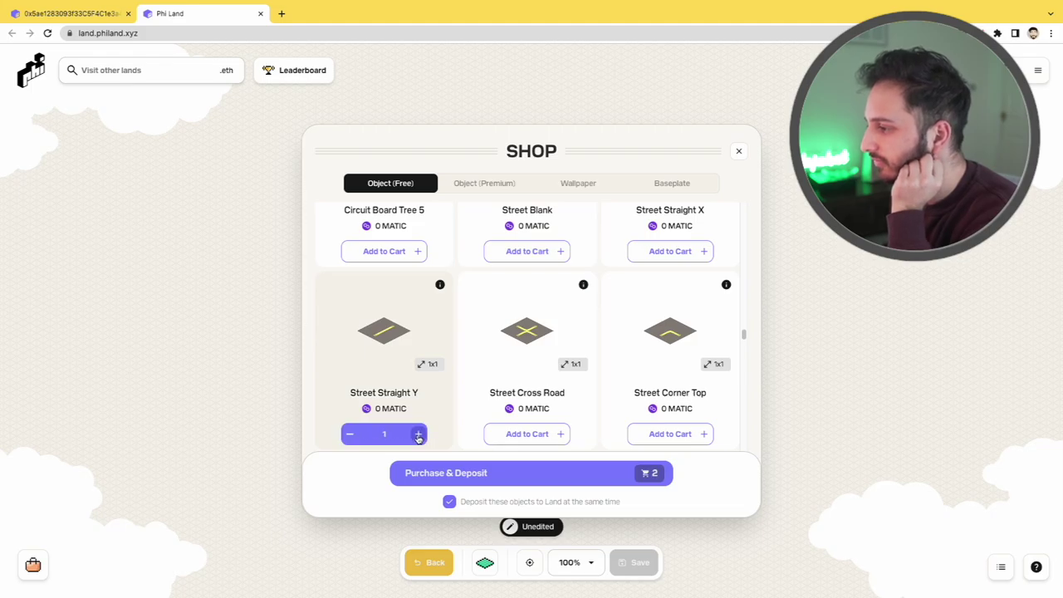
pyautogui.click(419, 435)
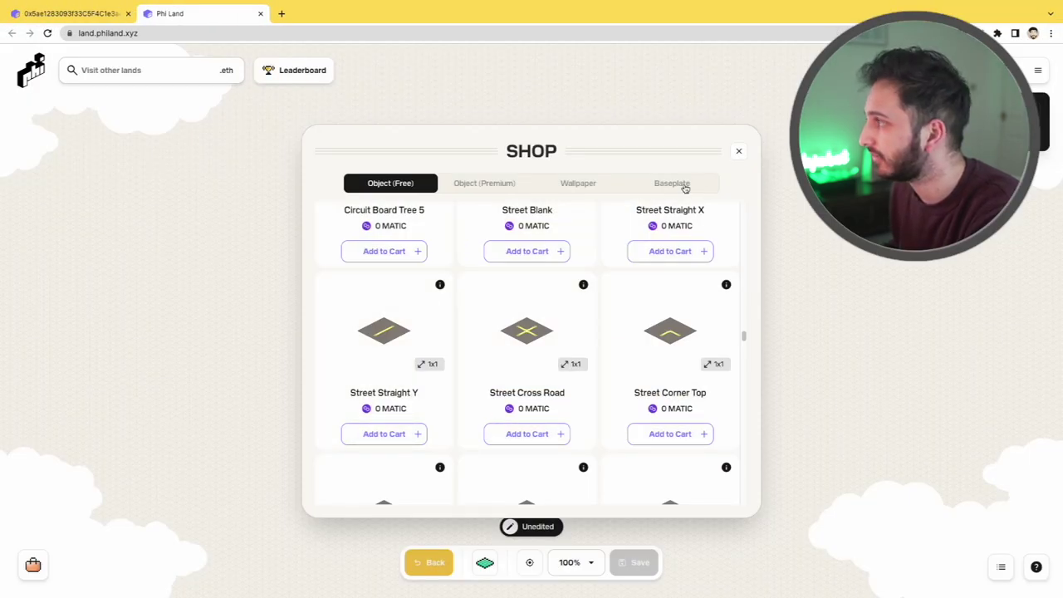
pyautogui.click(739, 151)
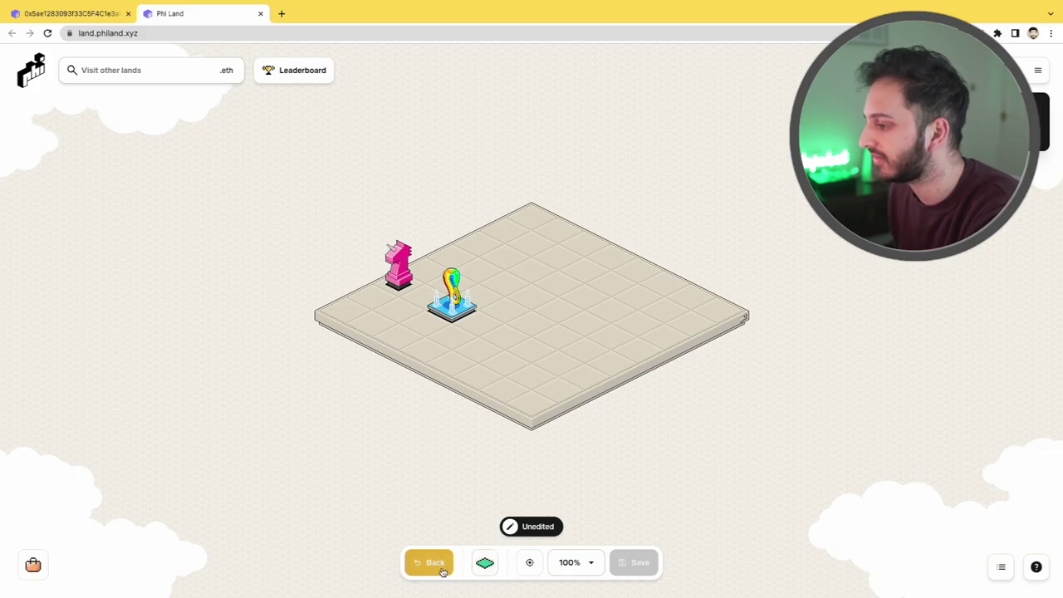
# - Place the Youtube Block and two Street Straight Y tiles between the unicorn and fountain
pyautogui.click(485, 563)
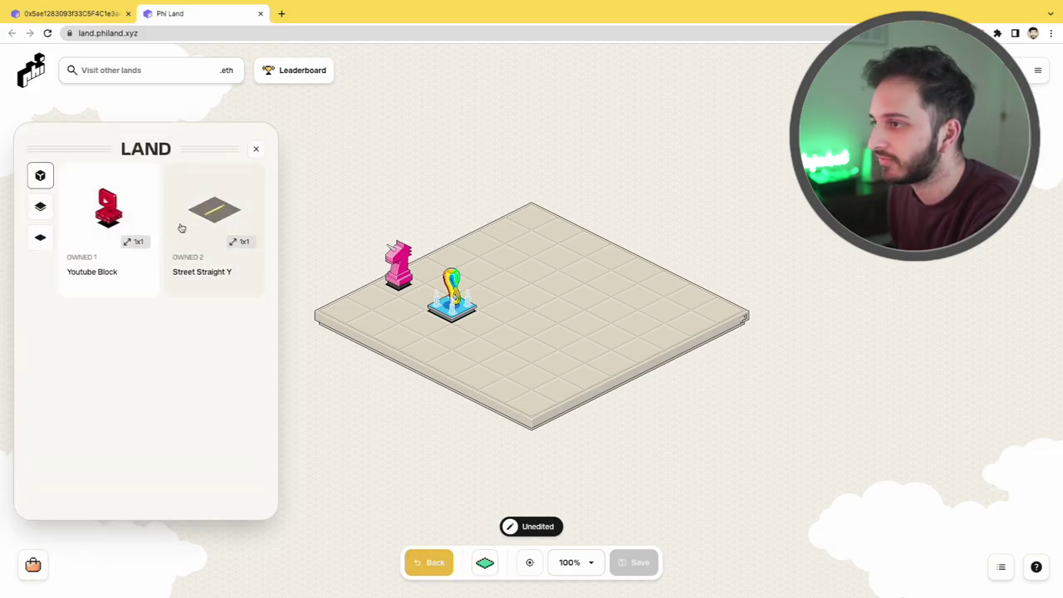
pyautogui.click(133, 221)
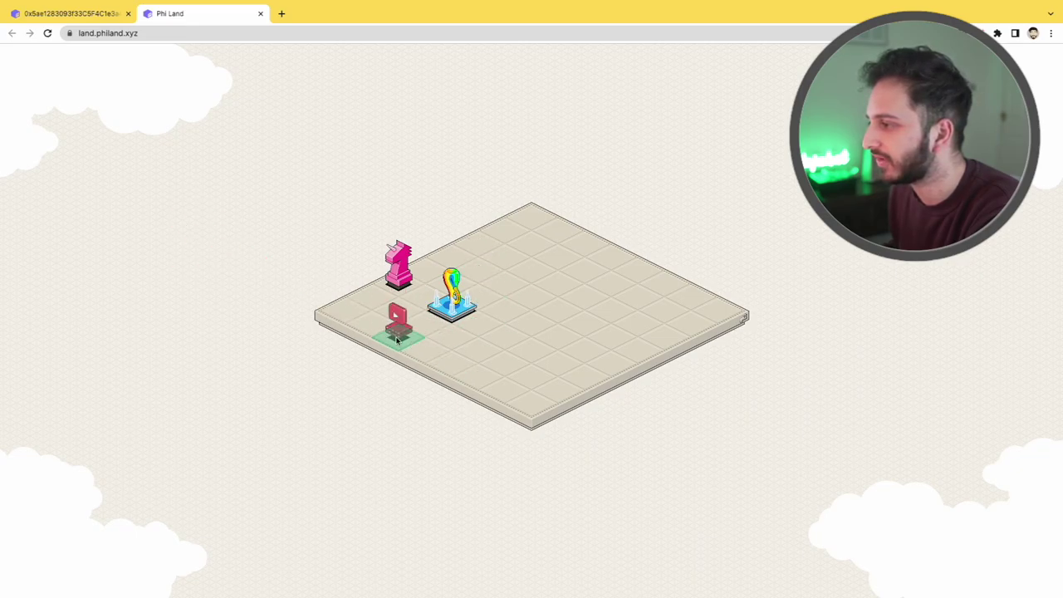
pyautogui.click(397, 337)
pyautogui.click(109, 212)
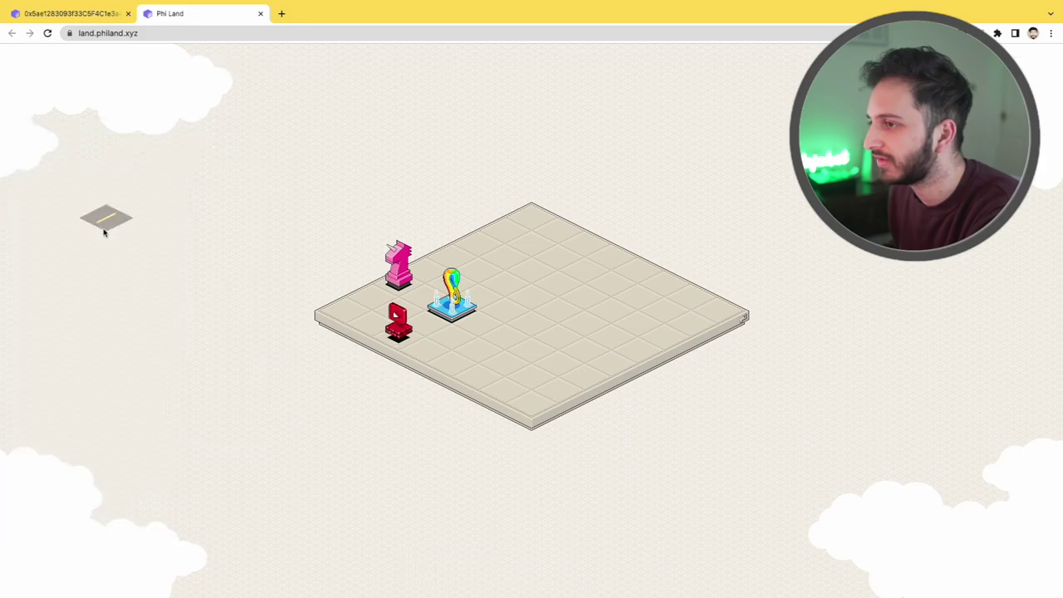
pyautogui.click(408, 307)
pyautogui.click(114, 209)
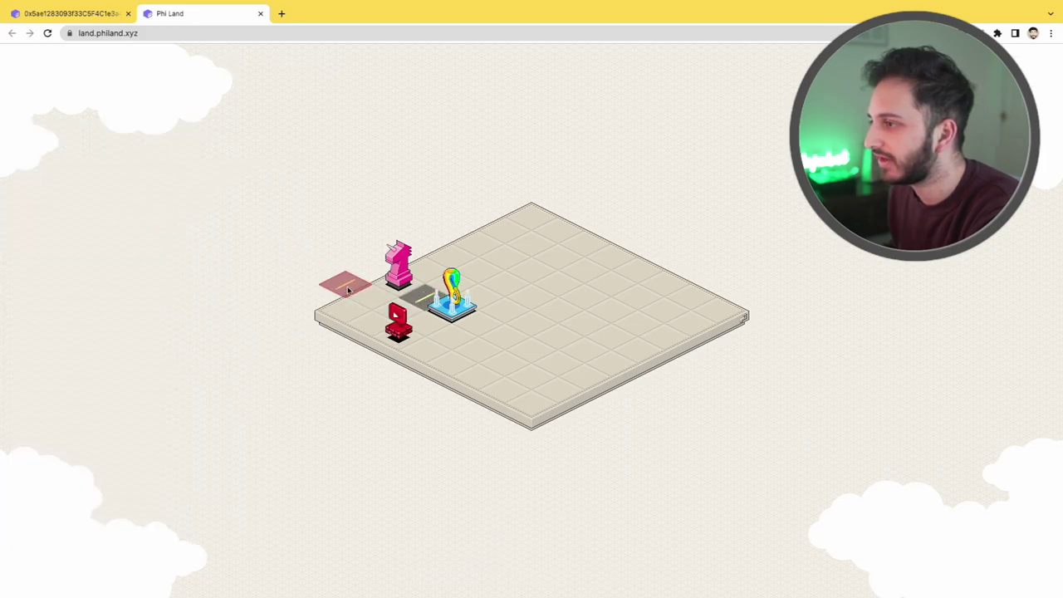
pyautogui.click(397, 316)
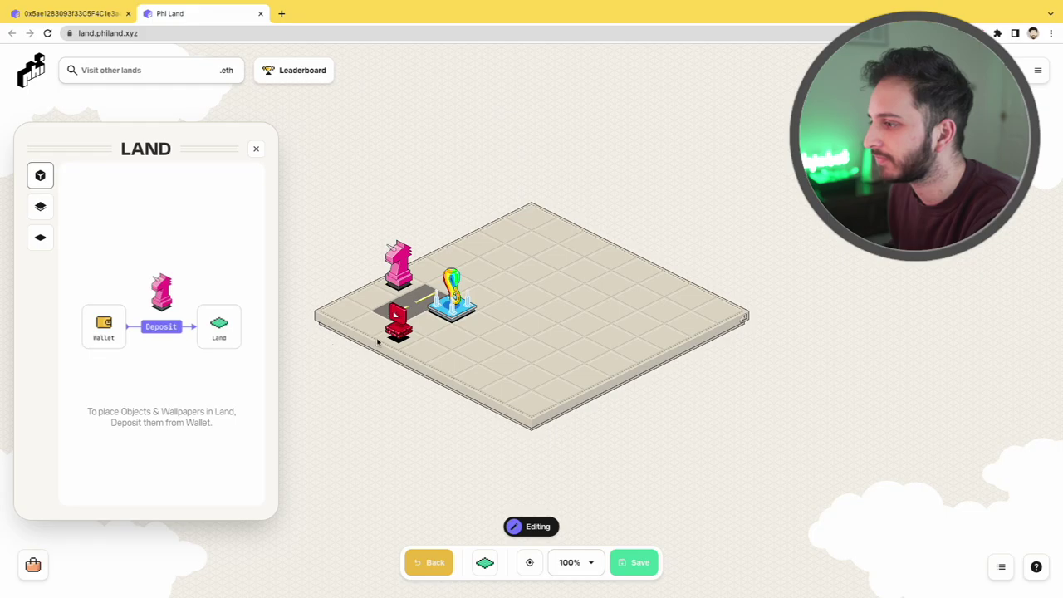
# - Move the red Youtube Block to a neighbouring tile and close the inventory panel
pyautogui.click(396, 333)
pyautogui.click(414, 322)
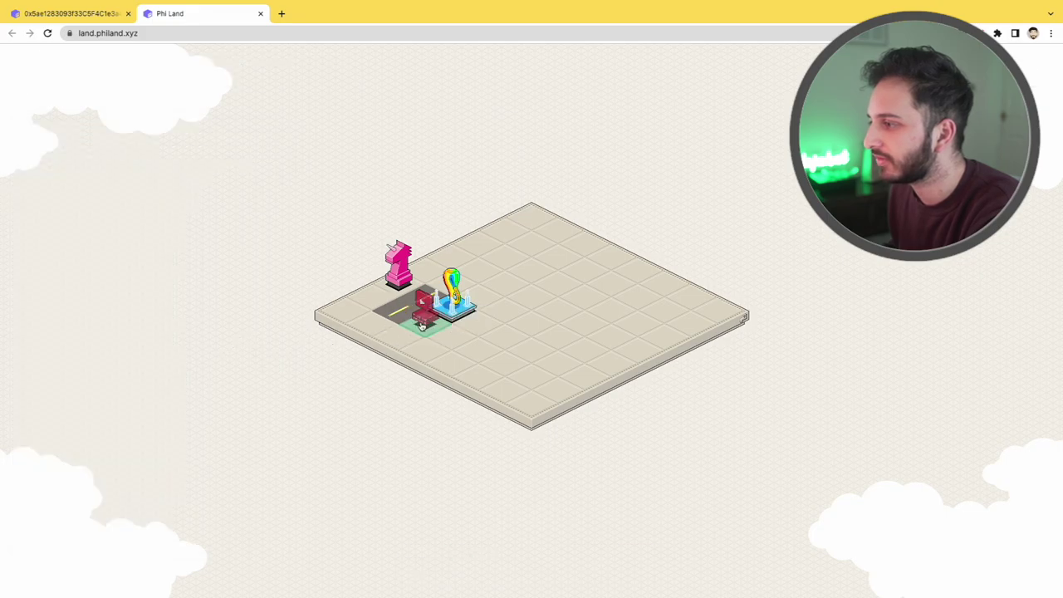
pyautogui.click(421, 327)
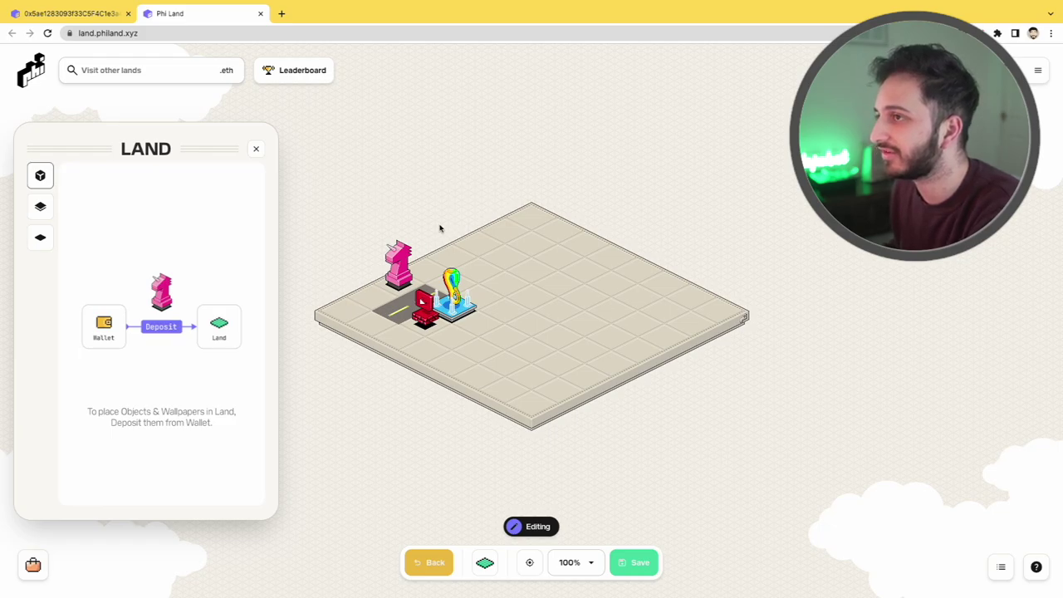
pyautogui.click(256, 150)
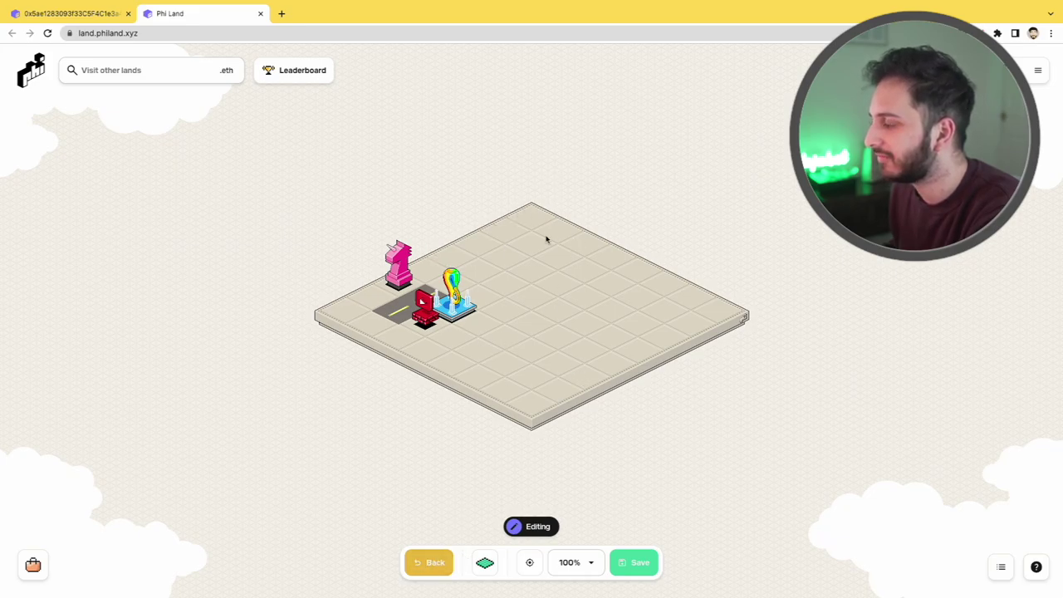
# - View the TiliX Pixel Art Competition campaign details, then open Playground from the sidebar
pyautogui.click(91, 13)
pyautogui.click(72, 155)
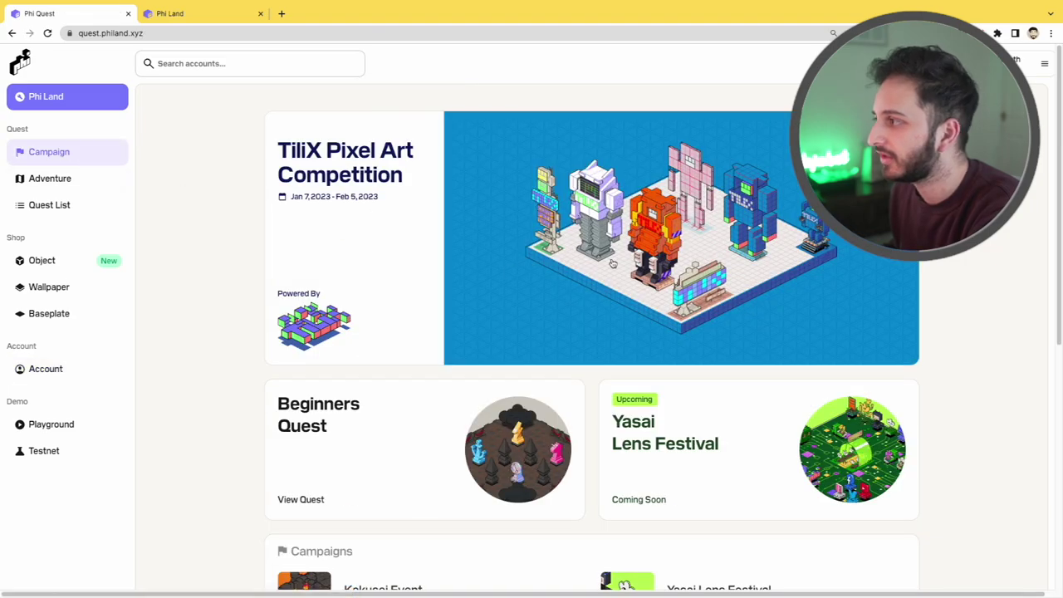
pyautogui.click(661, 230)
pyautogui.scroll(-10, 669, 293)
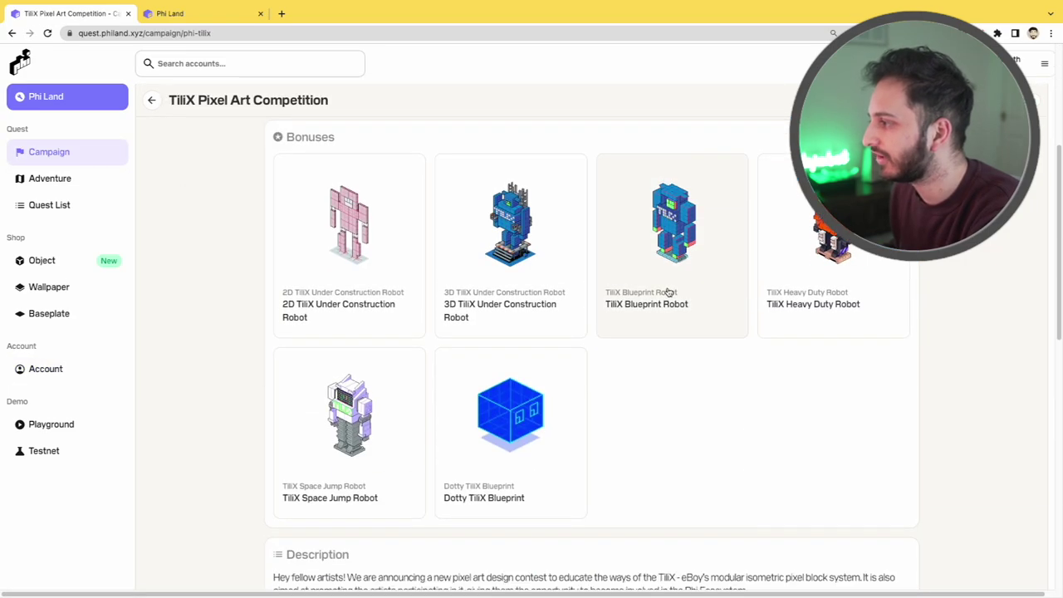
pyautogui.scroll(10, 669, 293)
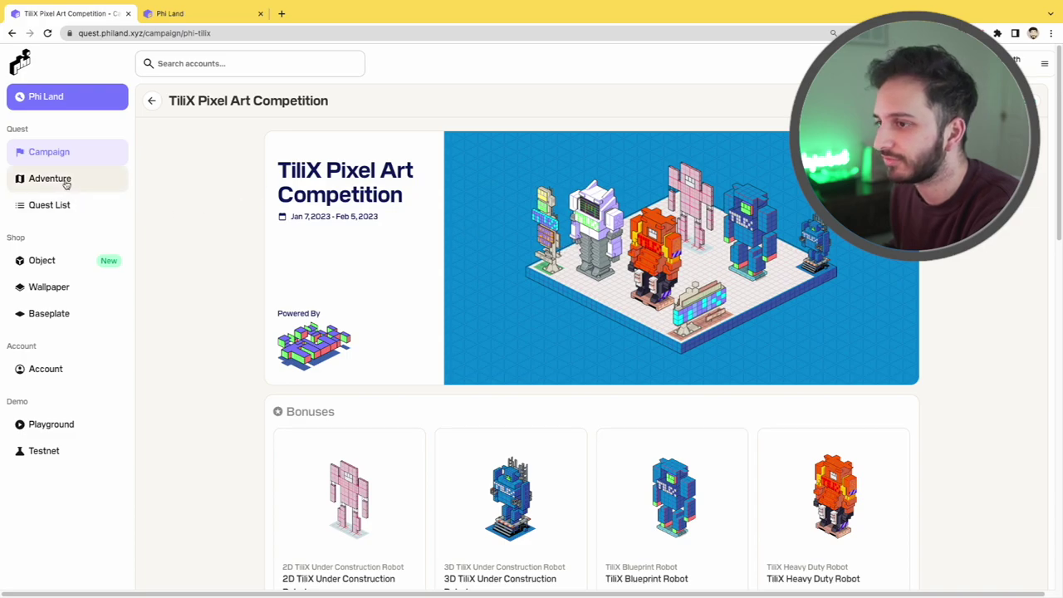
pyautogui.click(92, 437)
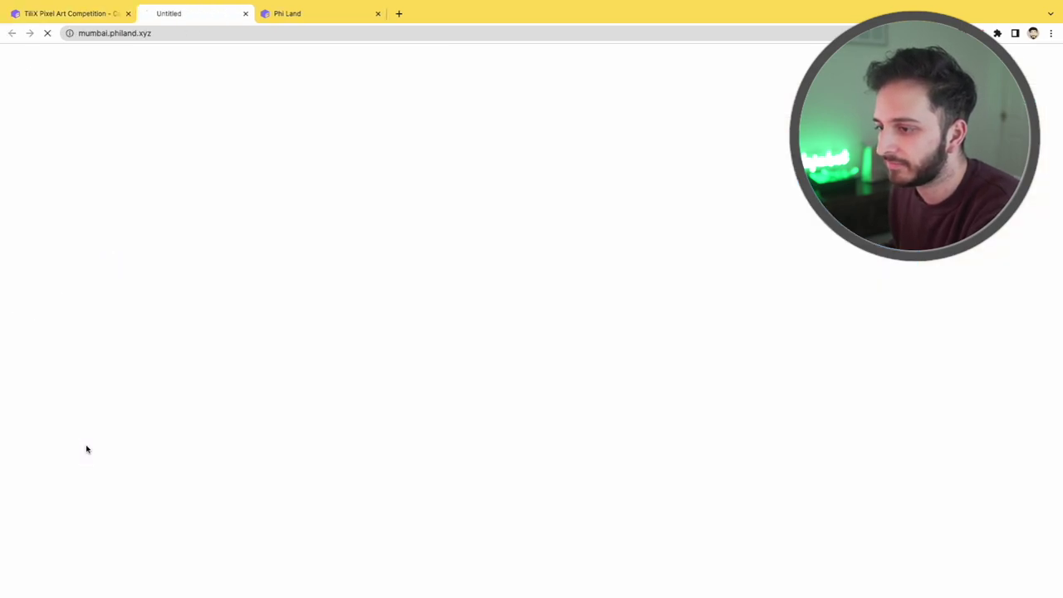
# - Open the Phi Land playground in a new tab and place the Billboard PHI Digital Rain on the grid
pyautogui.hotkey('ctrl', 'shift', 'Tab')
pyautogui.click(76, 418)
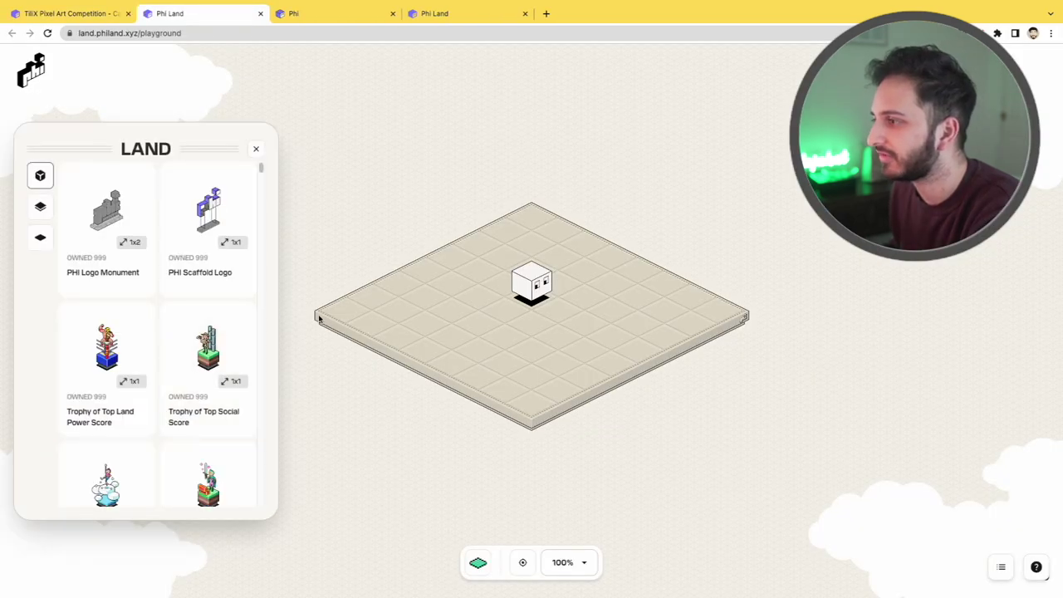
pyautogui.scroll(-5, 165, 405)
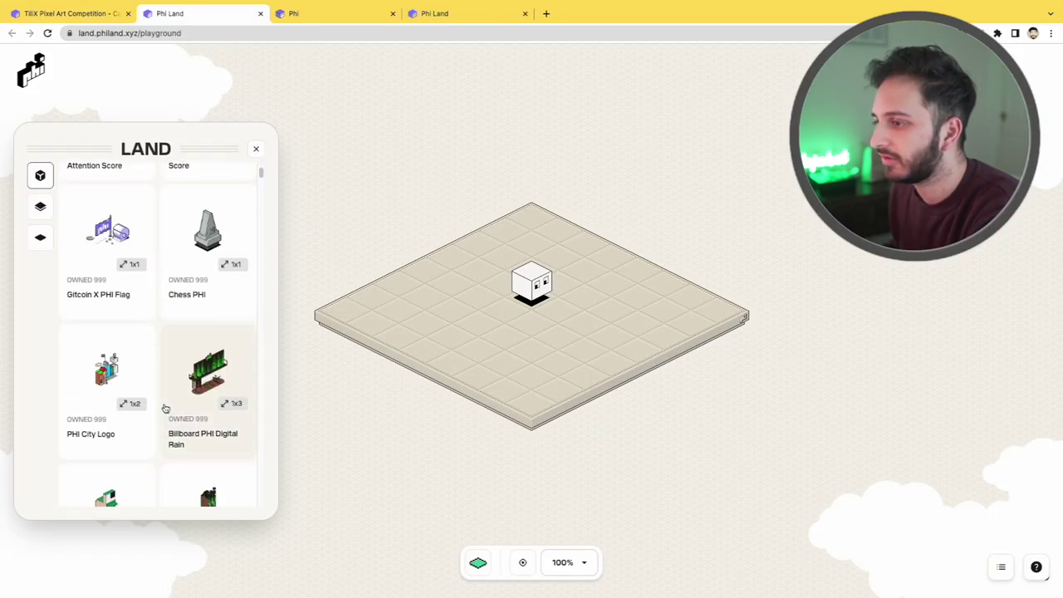
pyautogui.click(190, 281)
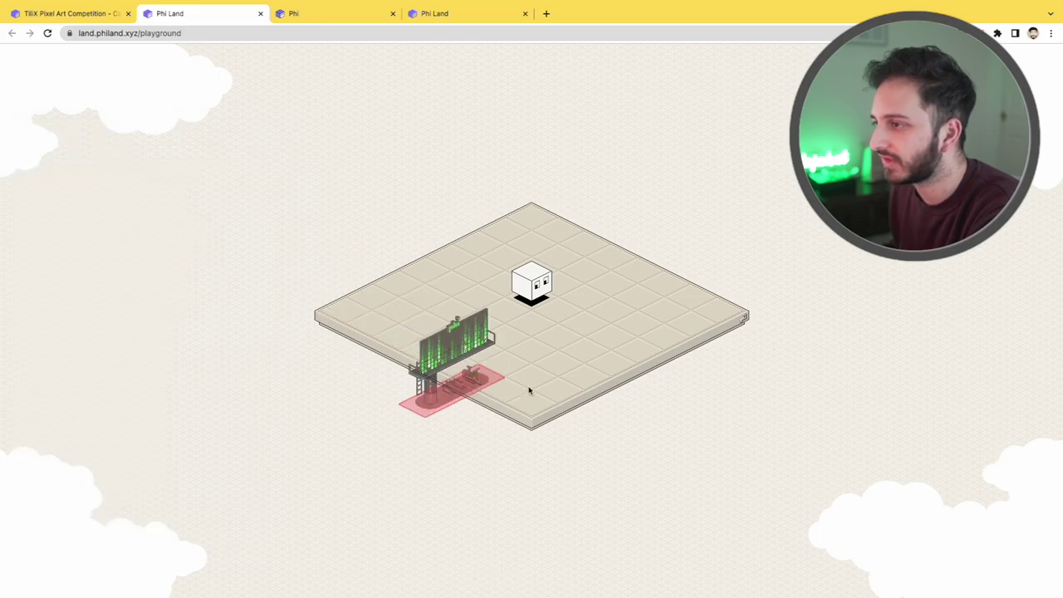
pyautogui.click(574, 376)
# - Place the sudoswap Truck Backside at the land's right corner
pyautogui.scroll(-10, 107, 360)
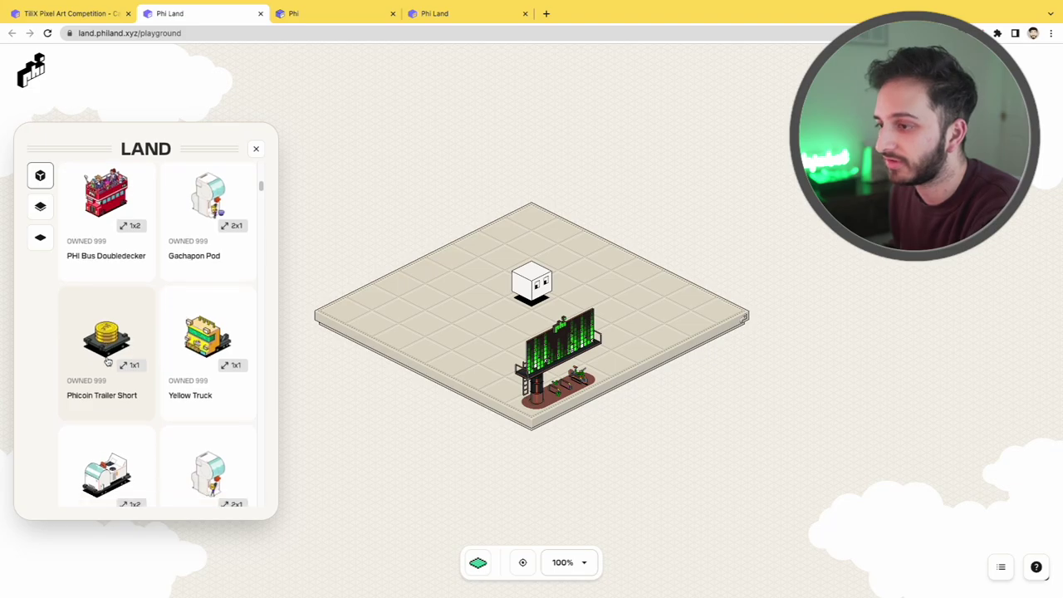
pyautogui.scroll(-6, 159, 372)
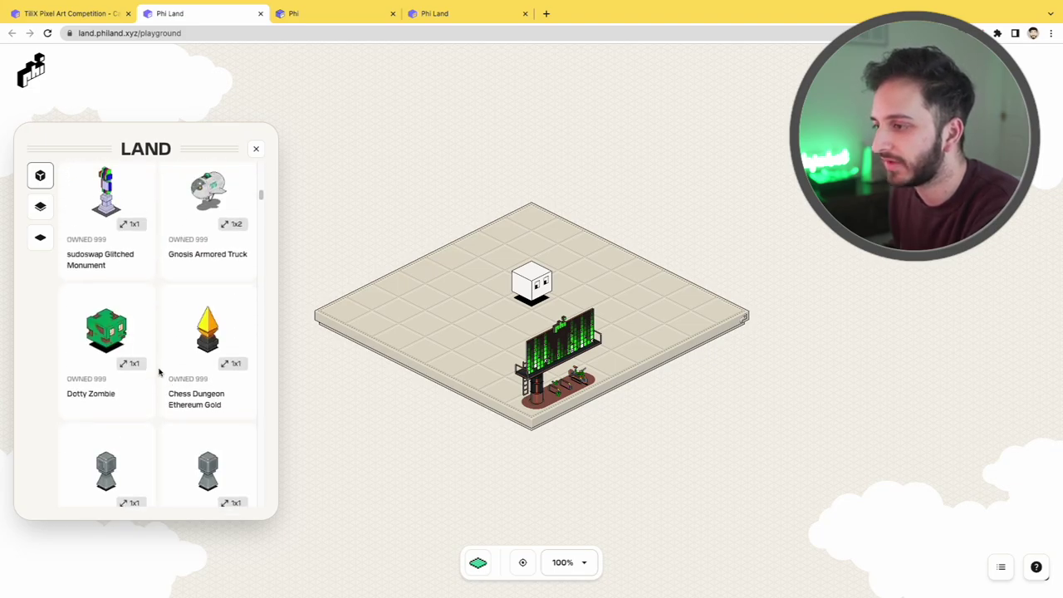
pyautogui.scroll(2, 158, 370)
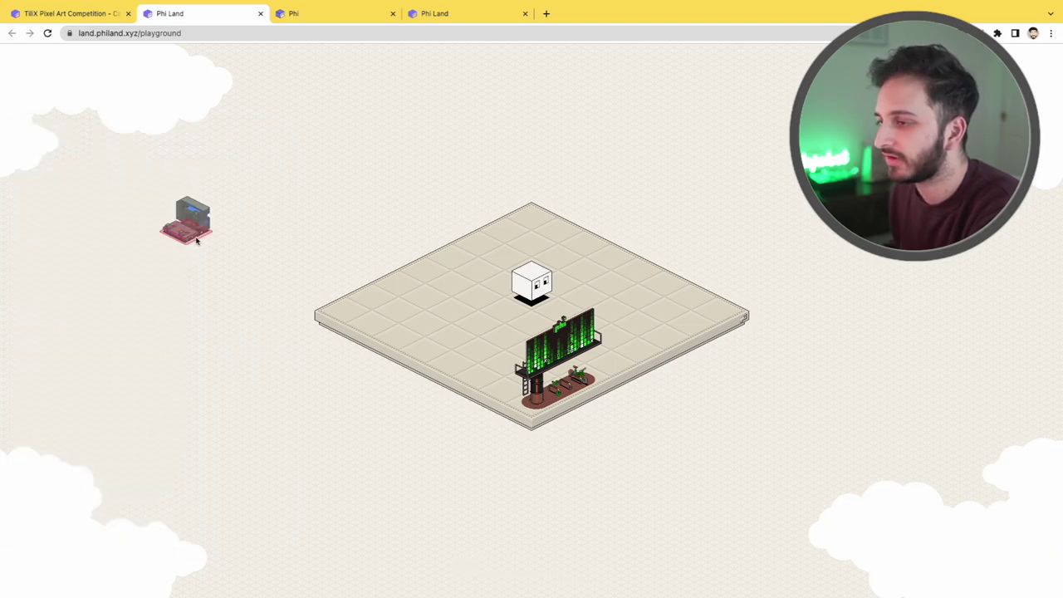
pyautogui.click(714, 303)
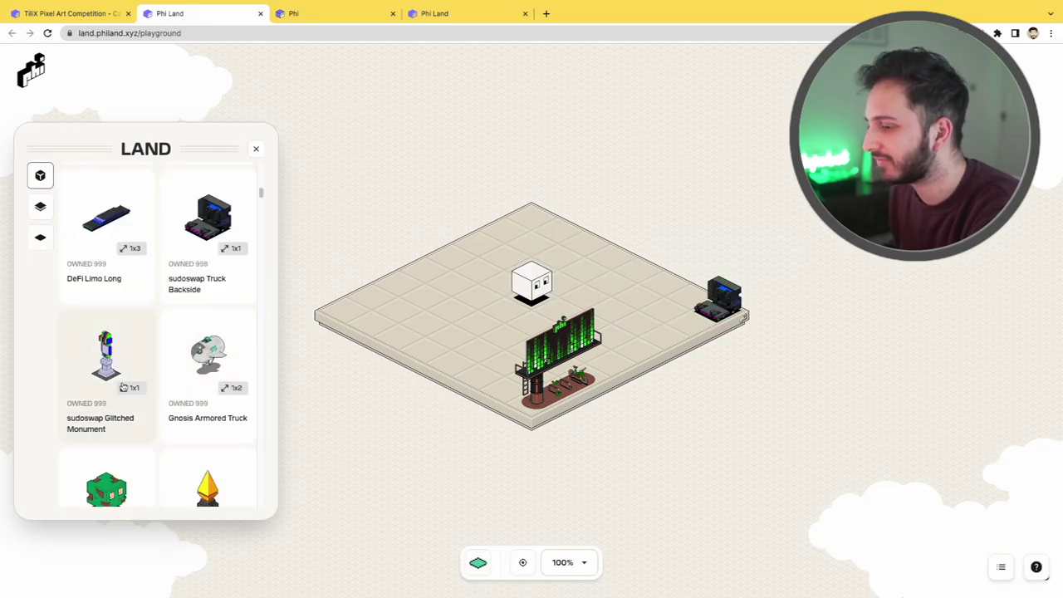
# - Drop the ENS Train Coach on the plot's left tile, then close the land inventory
pyautogui.scroll(-10, 123, 387)
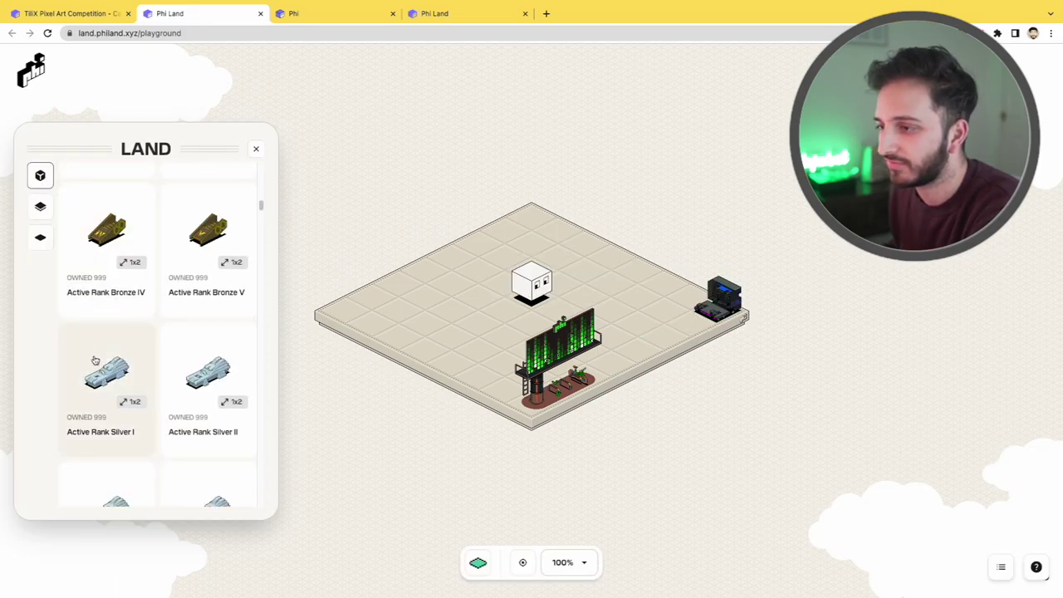
pyautogui.scroll(-4, 140, 363)
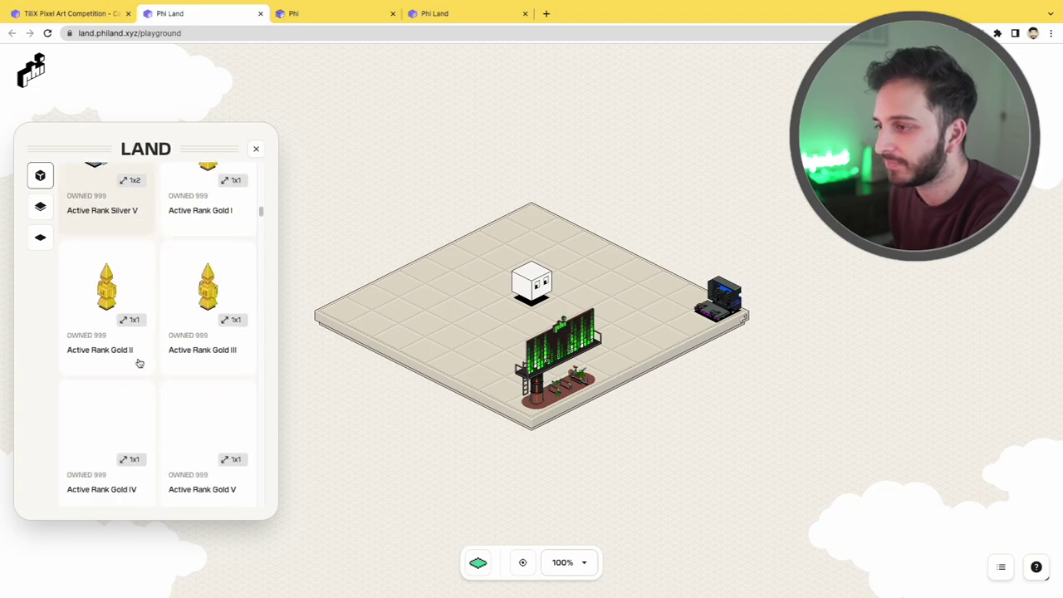
pyautogui.scroll(-4, 139, 363)
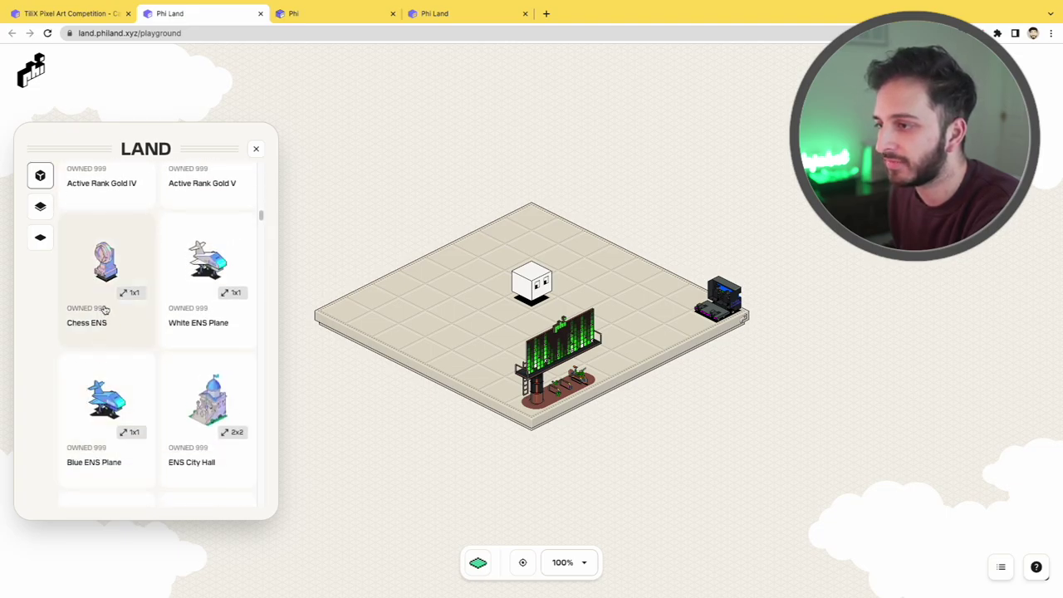
pyautogui.scroll(-2, 178, 358)
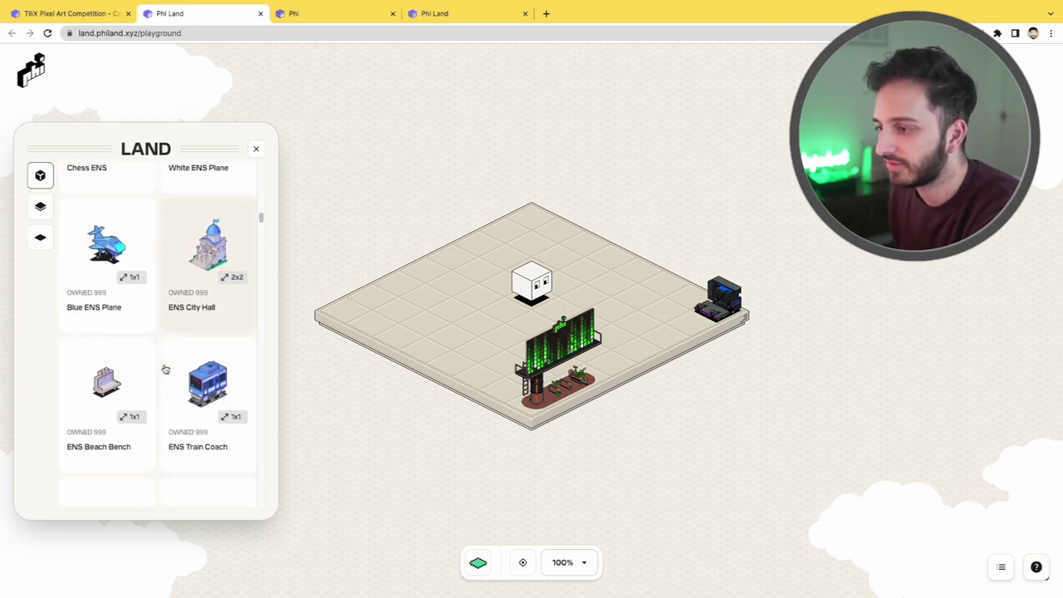
pyautogui.click(208, 382)
pyautogui.click(371, 291)
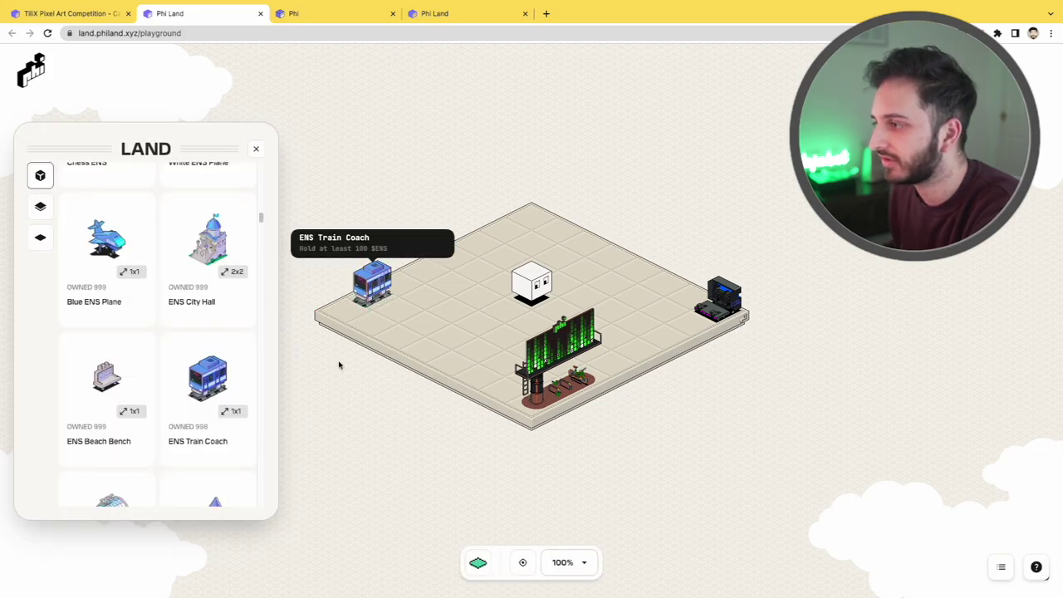
pyautogui.click(256, 148)
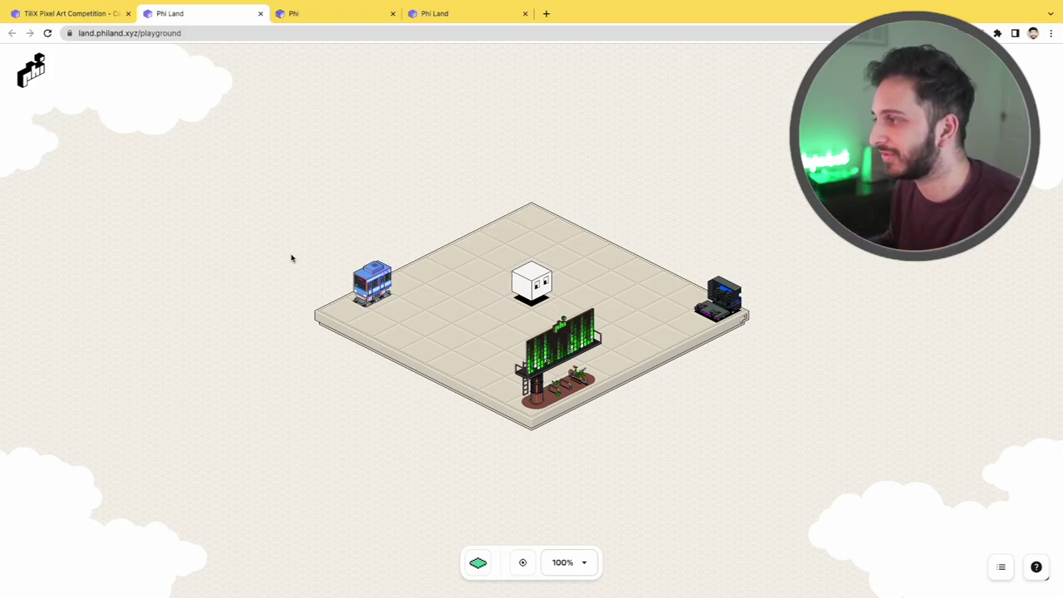
pyautogui.moveTo(360, 287)
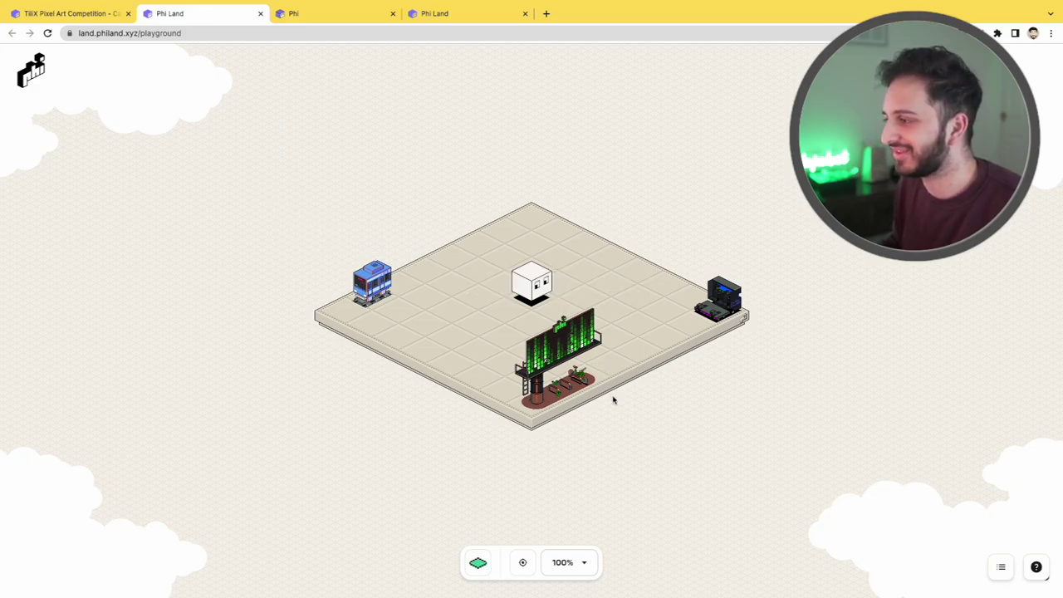
pyautogui.moveTo(536, 376)
pyautogui.moveTo(738, 306)
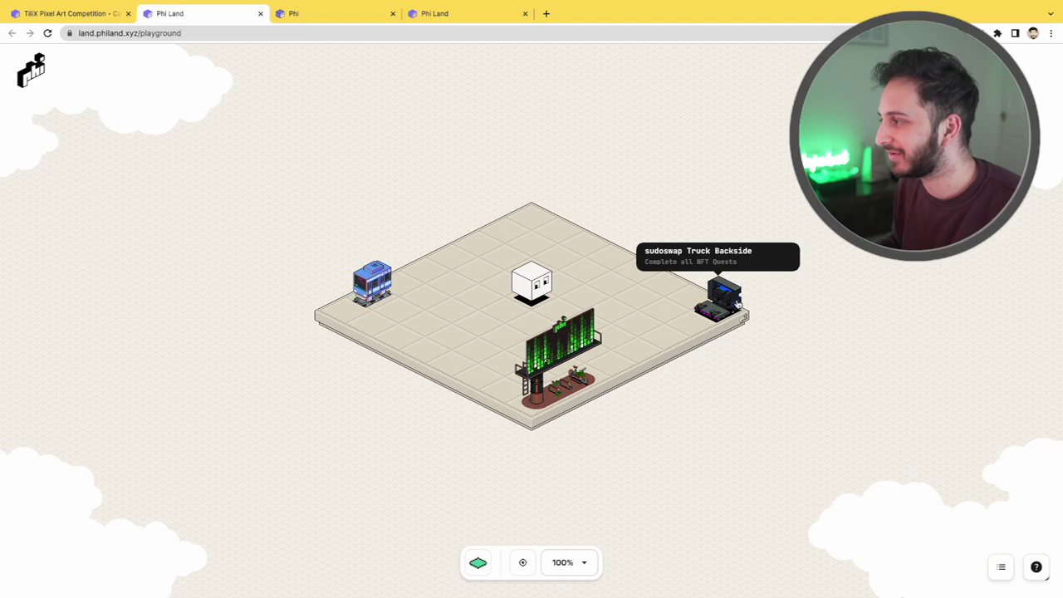
# - Check the Adventure quests, then scroll the Quest List past rank quests to Epic $ETH Hodler and Newbie Deployer
pyautogui.click(58, 18)
pyautogui.click(73, 178)
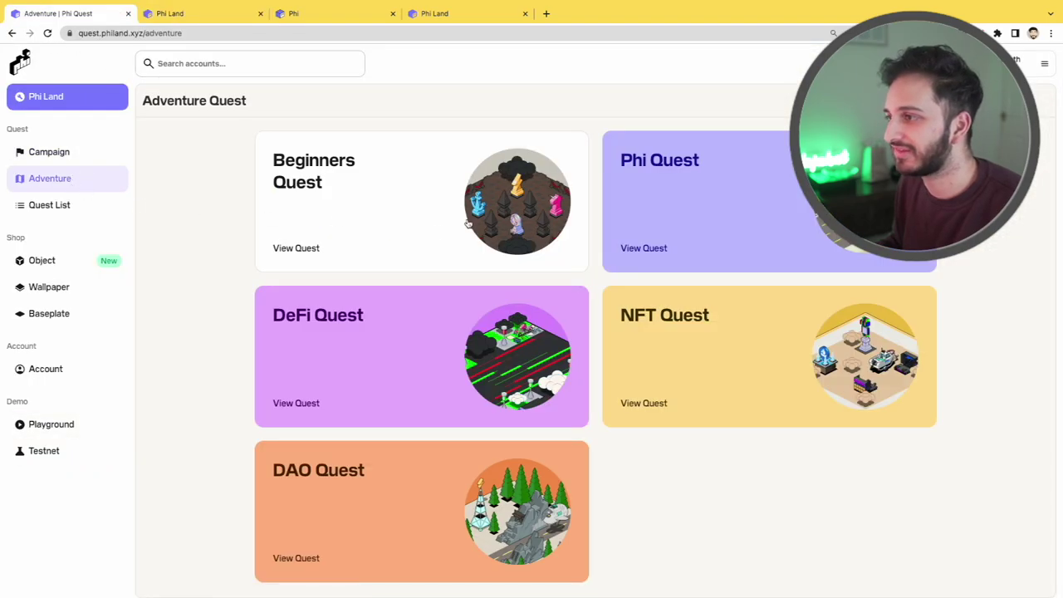
pyautogui.click(90, 211)
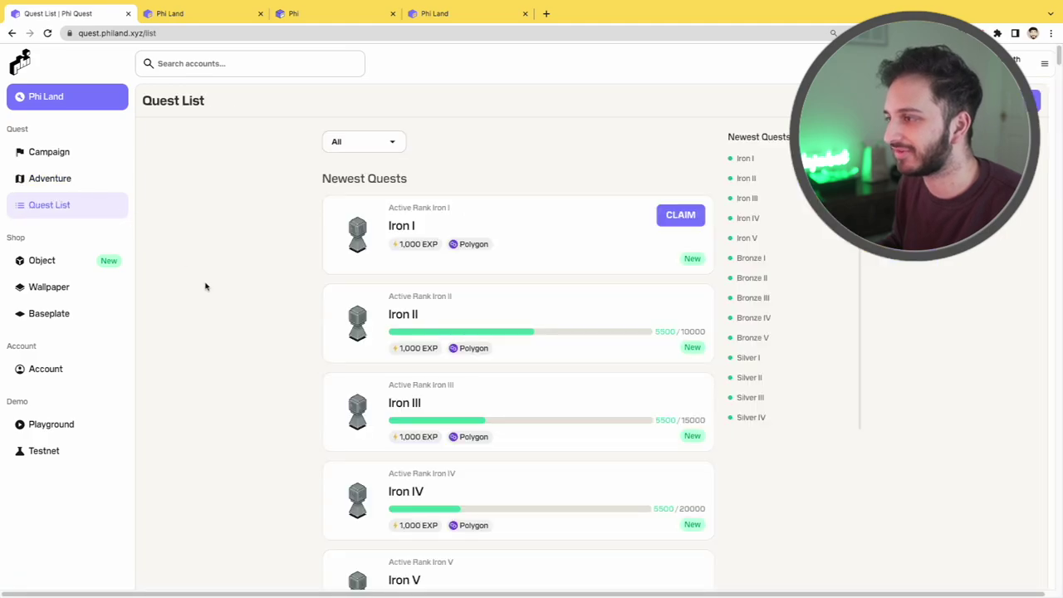
pyautogui.scroll(-5, 249, 316)
pyautogui.scroll(-15, 249, 316)
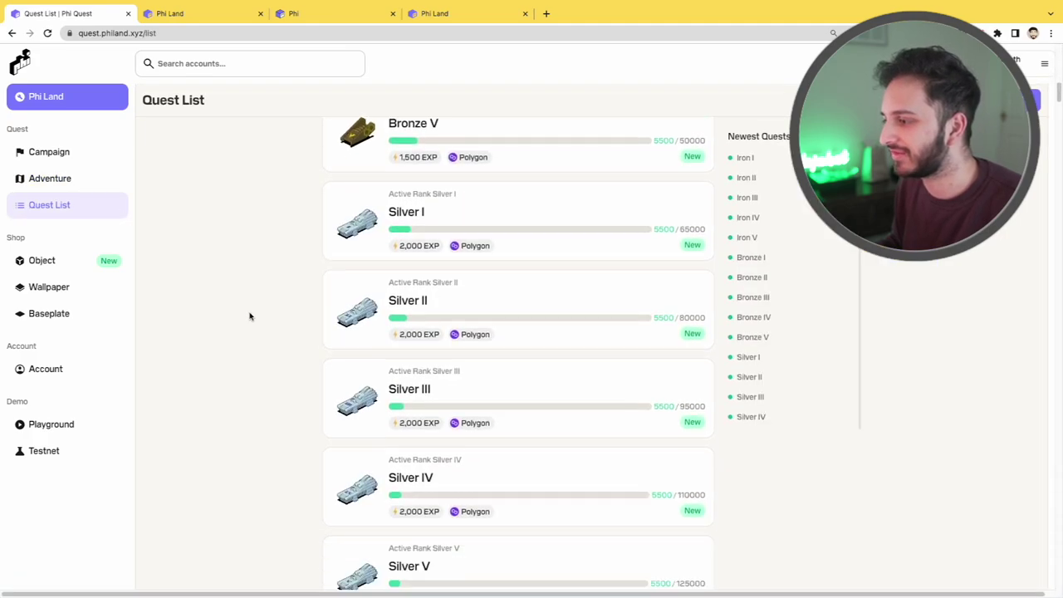
pyautogui.scroll(-15, 421, 289)
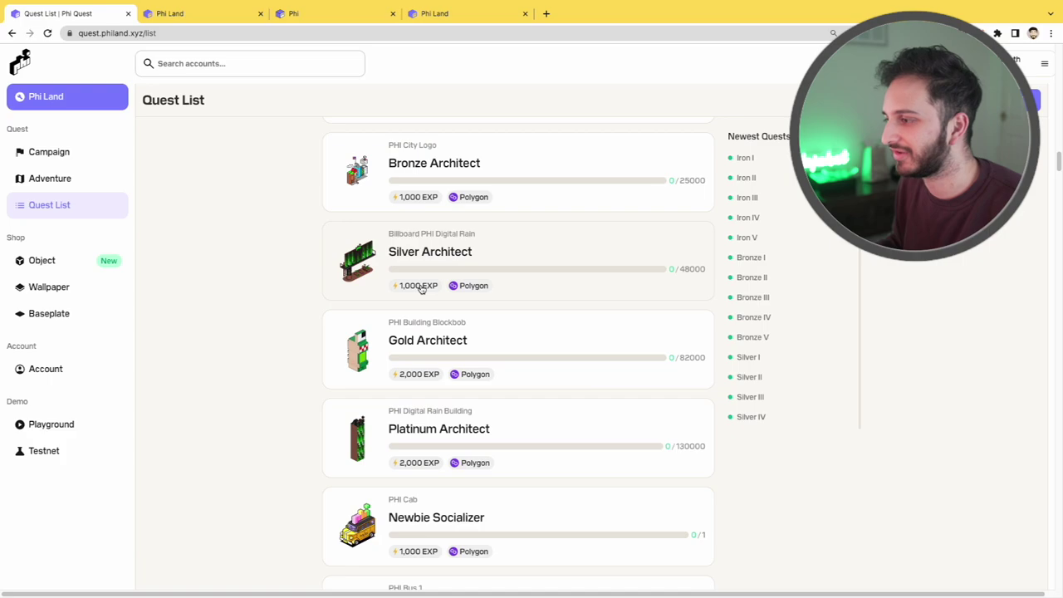
pyautogui.scroll(-15, 421, 289)
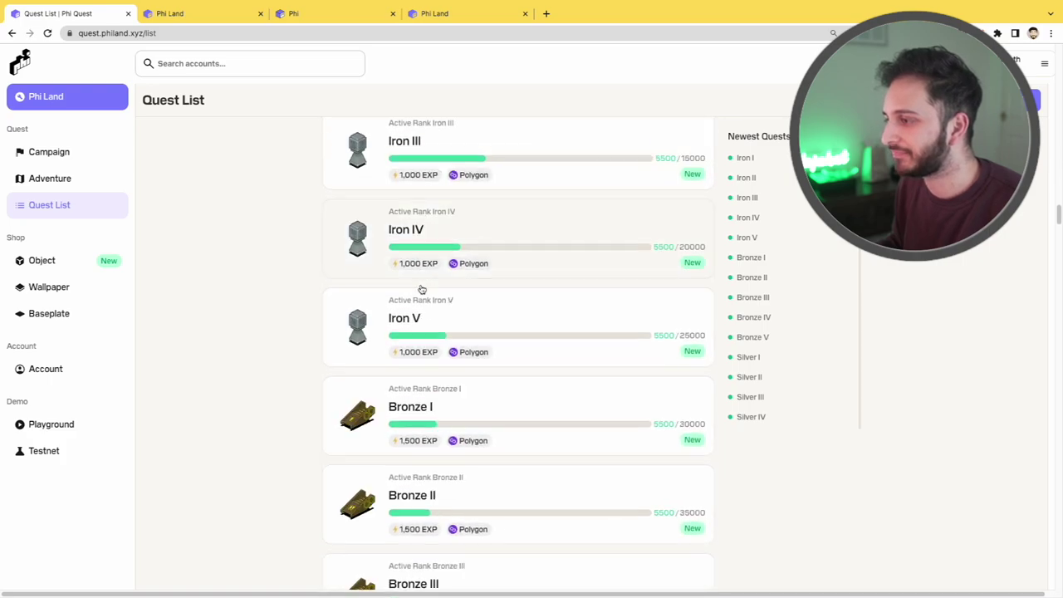
pyautogui.scroll(-15, 421, 289)
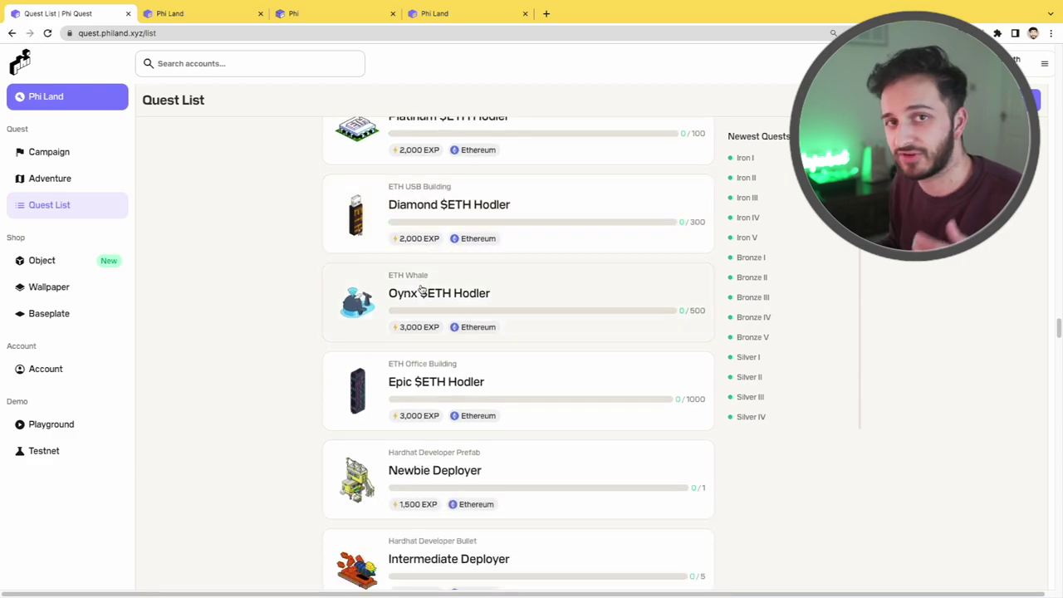
# - From the Campaign page's Last 30 Days Leaderboard, open the #4 player's profile
pyautogui.click(72, 161)
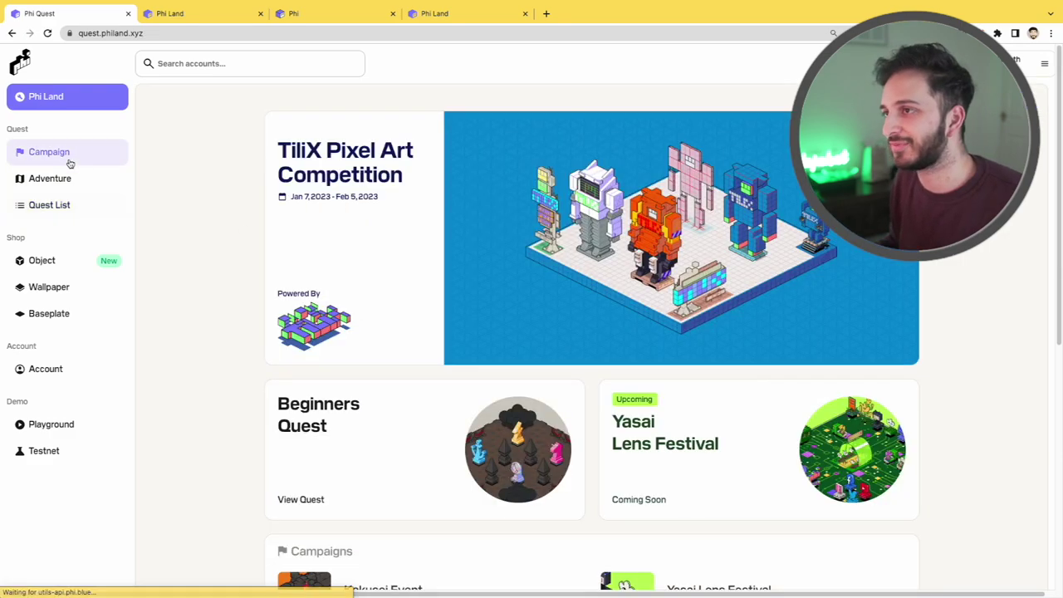
pyautogui.scroll(-5, 241, 396)
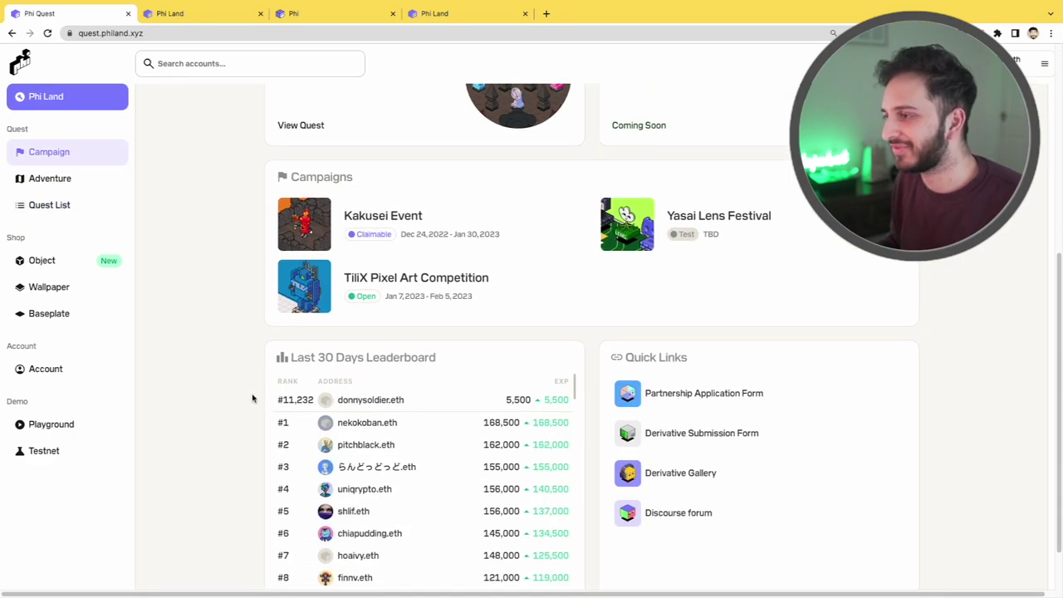
pyautogui.scroll(-1, 252, 399)
pyautogui.scroll(5, 252, 399)
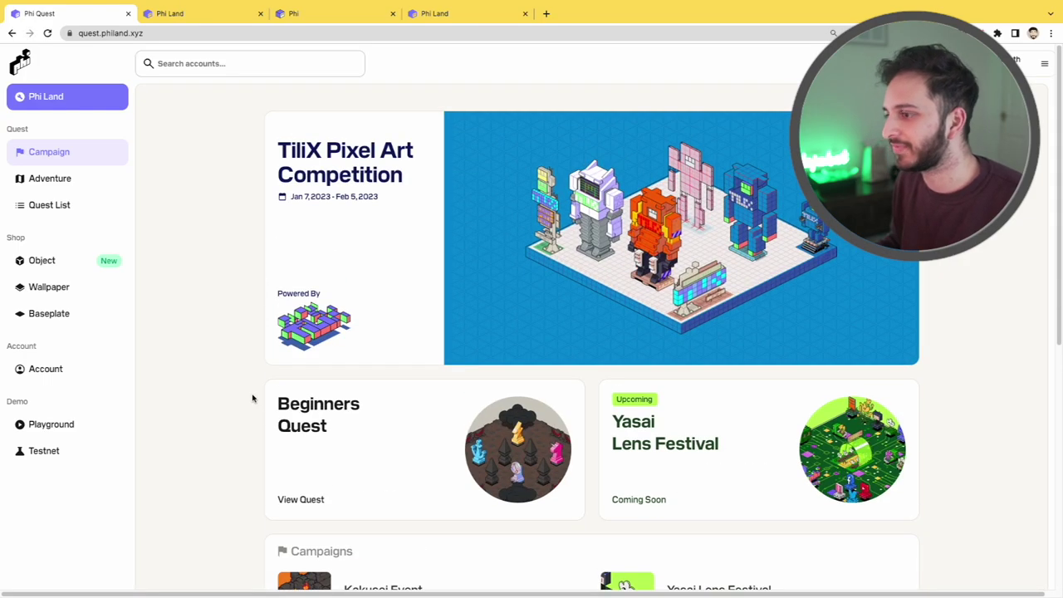
pyautogui.scroll(-2, 252, 398)
pyautogui.scroll(-3, 256, 395)
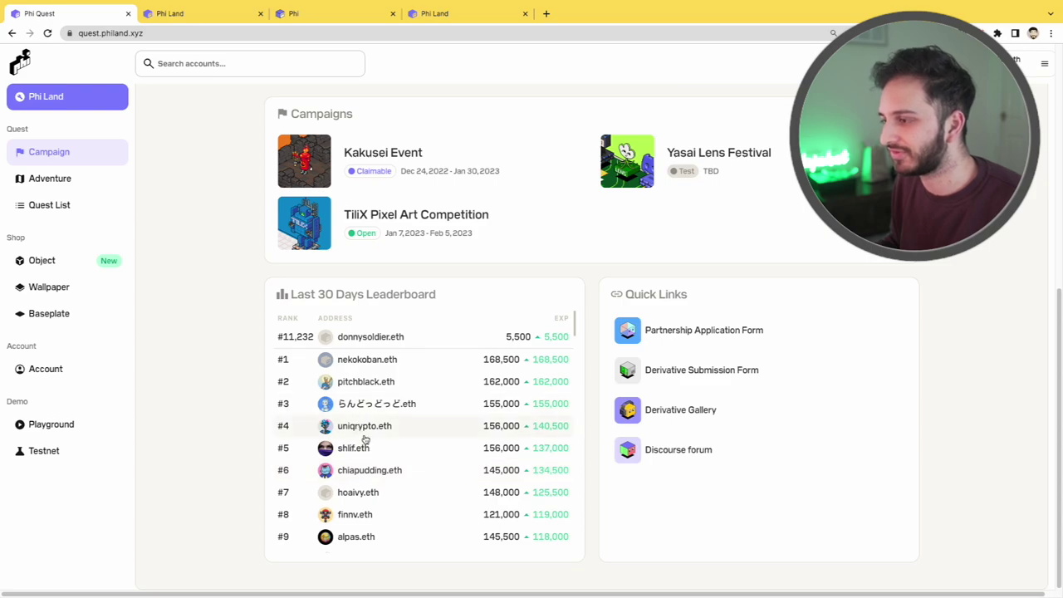
pyautogui.click(363, 426)
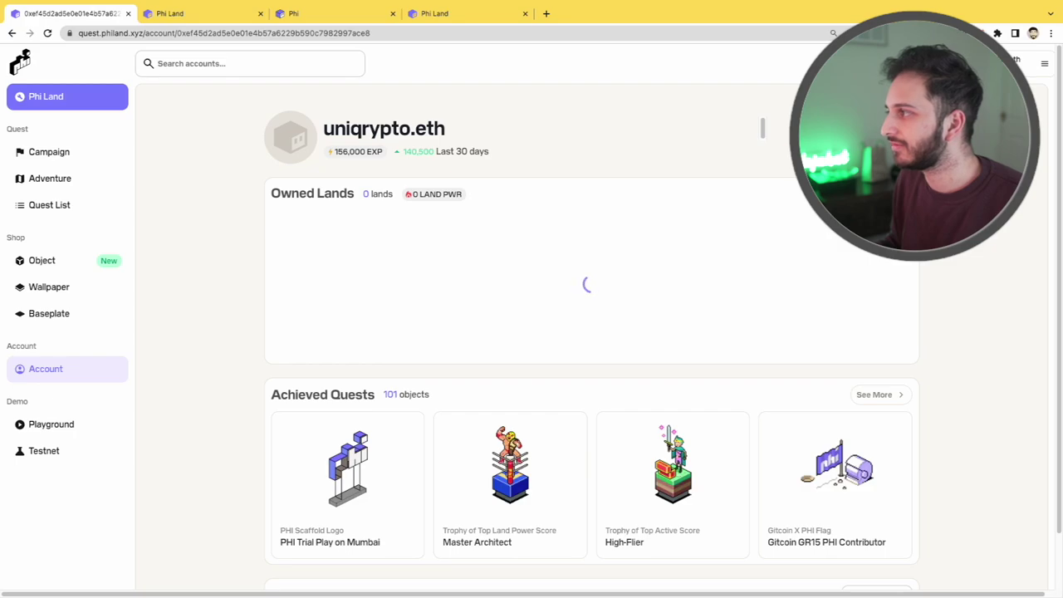
# - View the #4 player's empty Owned Lands list, return to their profile, then switch to the Phi Land tab
pyautogui.click(462, 268)
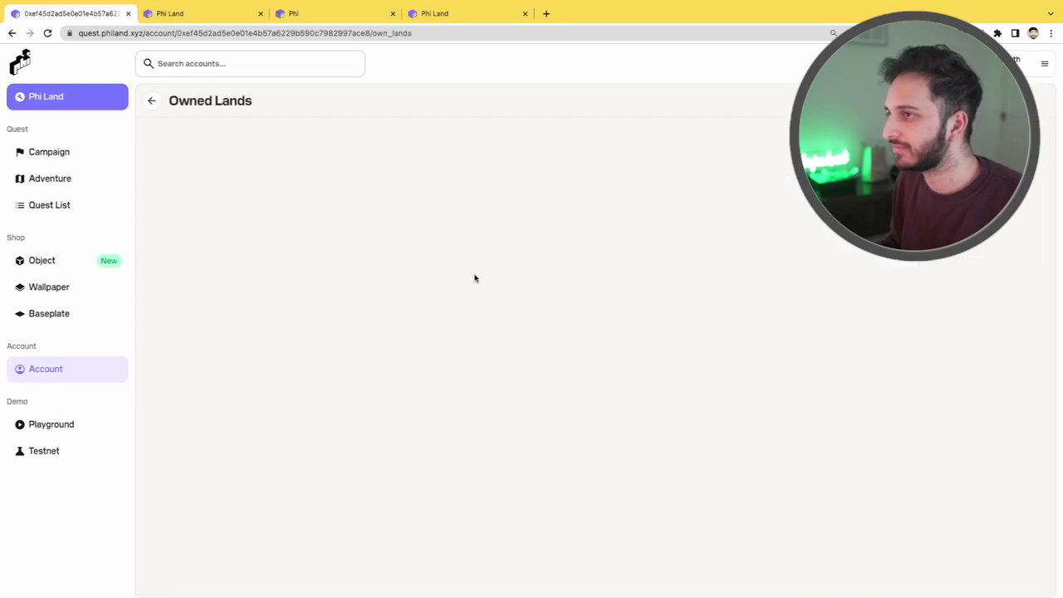
pyautogui.click(151, 103)
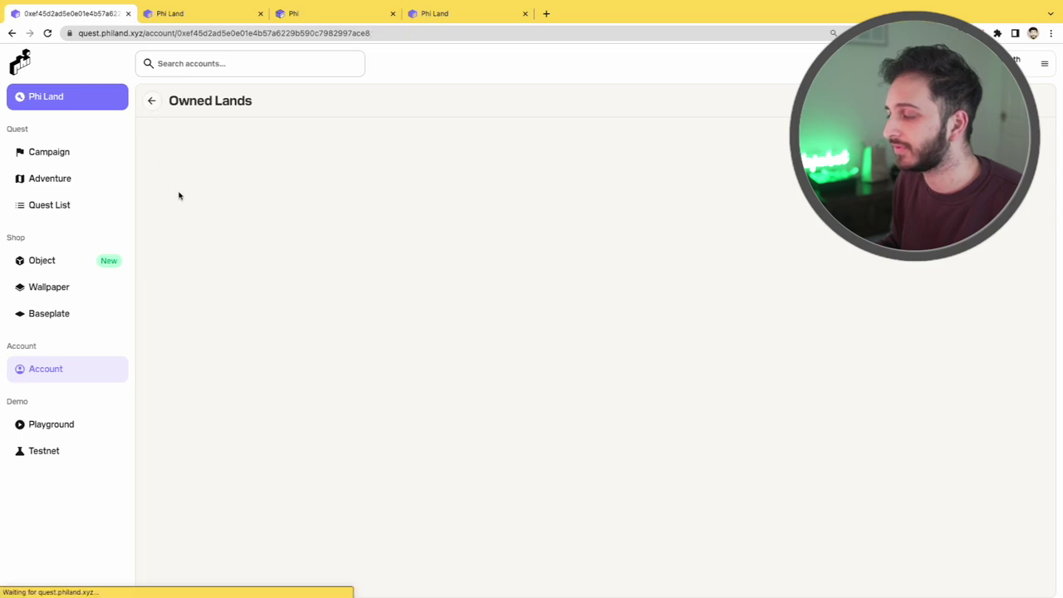
pyautogui.click(180, 23)
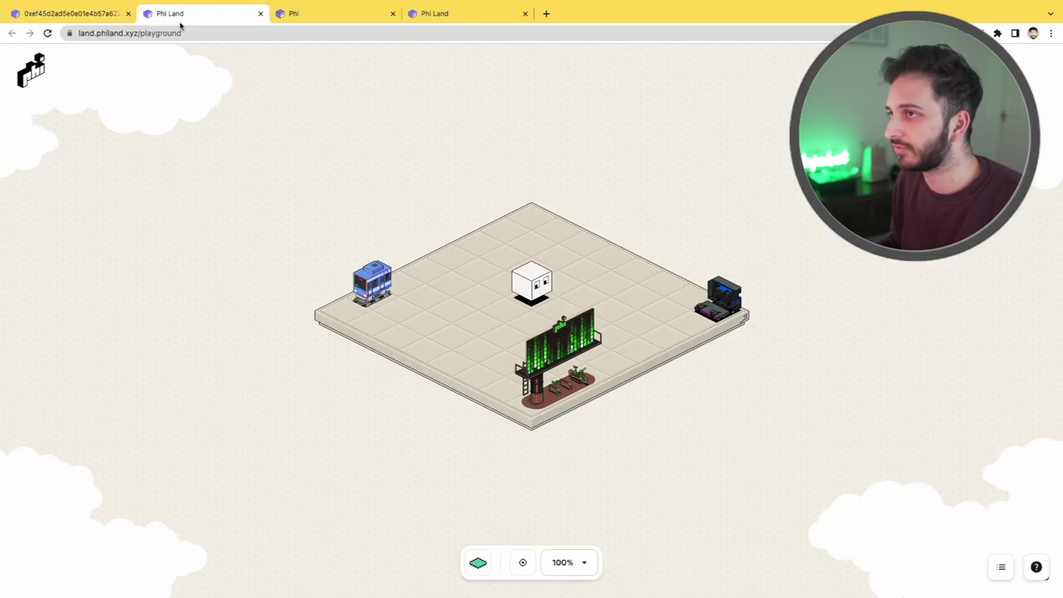
# - Switch back to the #4 player's profile tab and let its 3 owned lands (97,000 LAND PWR) load
pyautogui.click(68, 13)
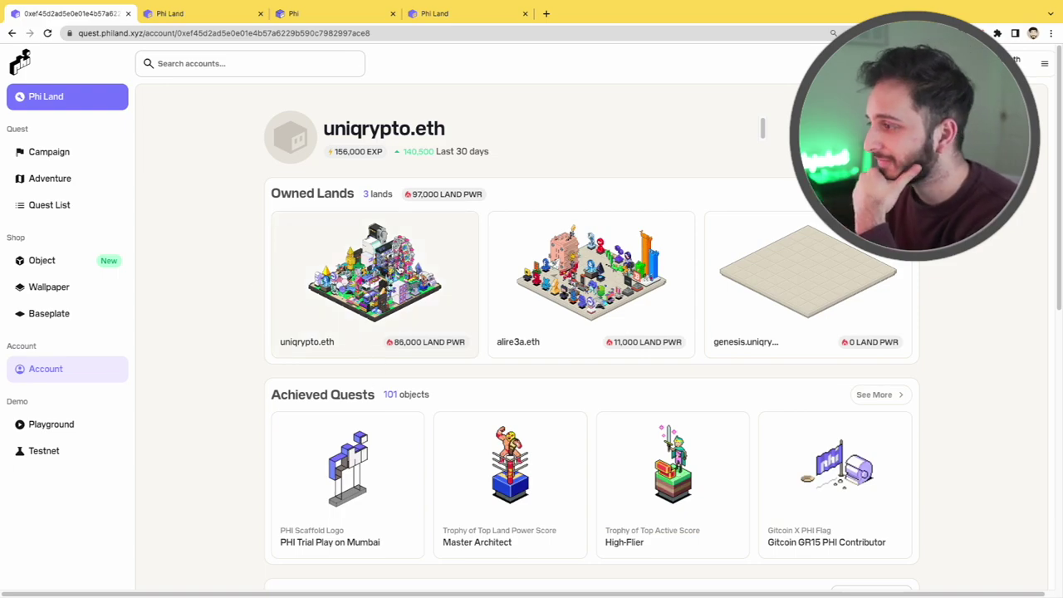
# - Open the first Owned Lands card, the player's top-power land, in a new land.philand.xyz tab
pyautogui.click(392, 269)
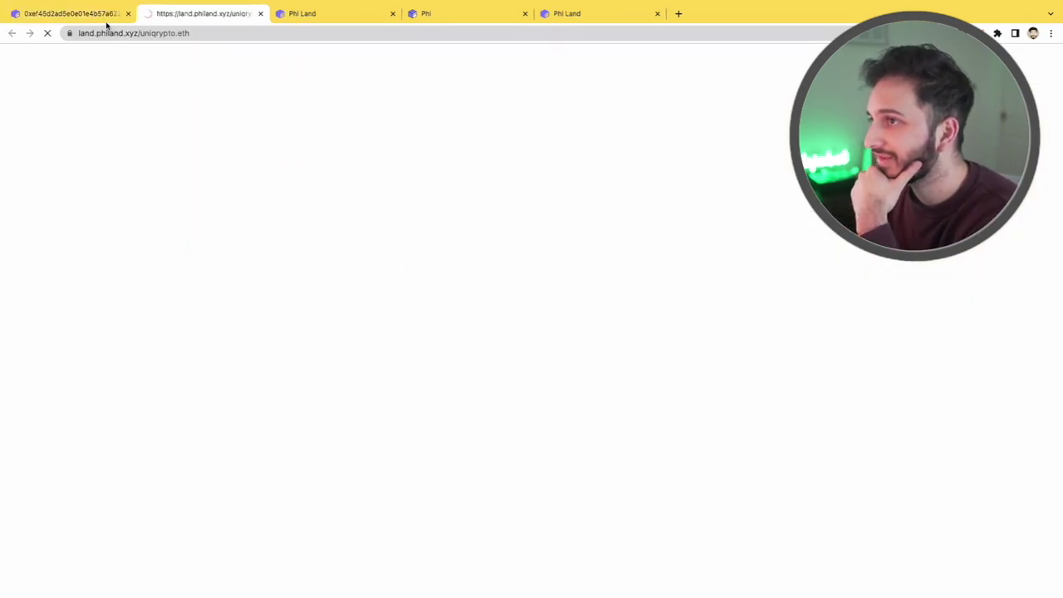